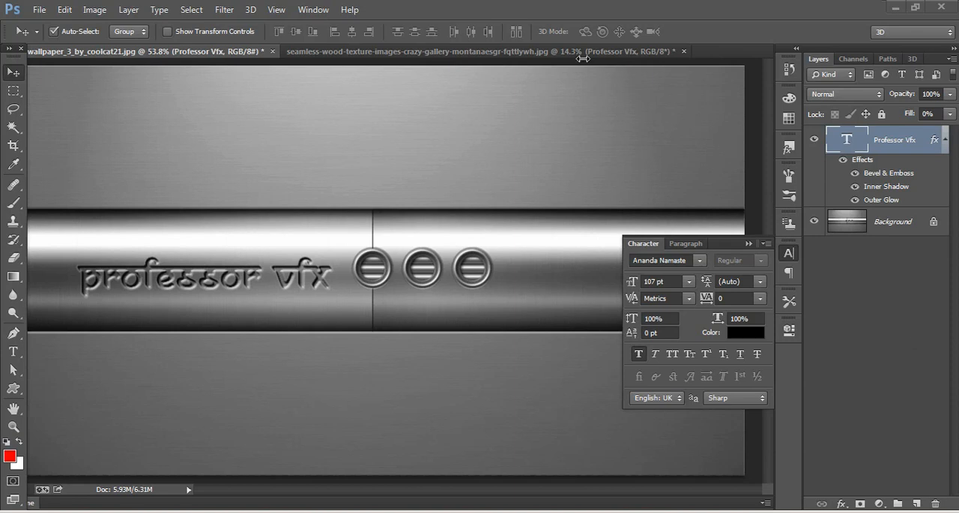
# Step: Compare the engraved text in the wood texture document with the one in the steel wallpaper document
pyautogui.click(388, 51)
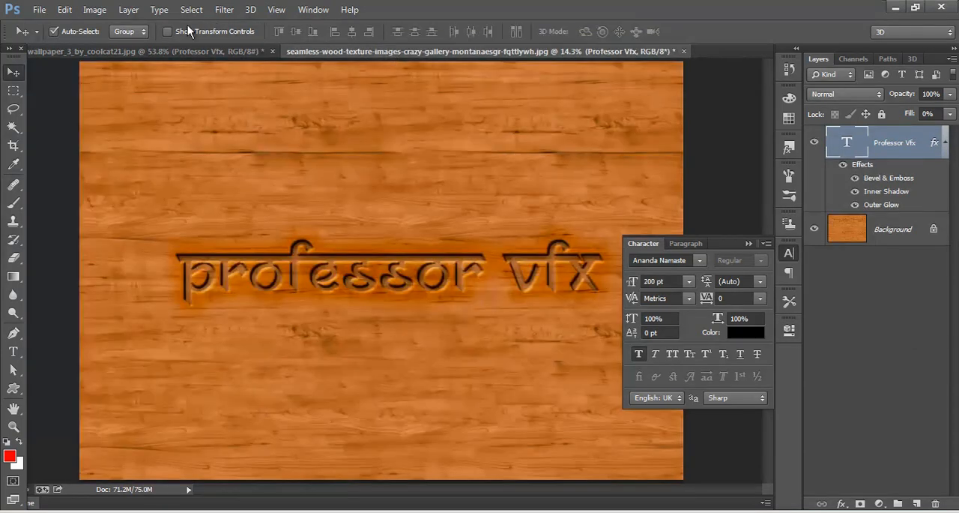
pyautogui.click(177, 47)
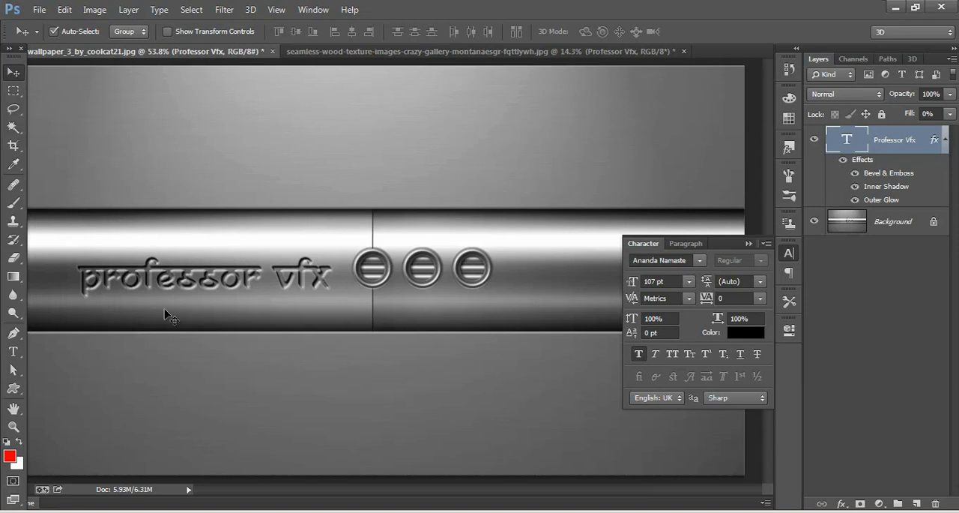
# Step: Switch to the web browser and search Google Images for "emboss text"
pyautogui.click(146, 511)
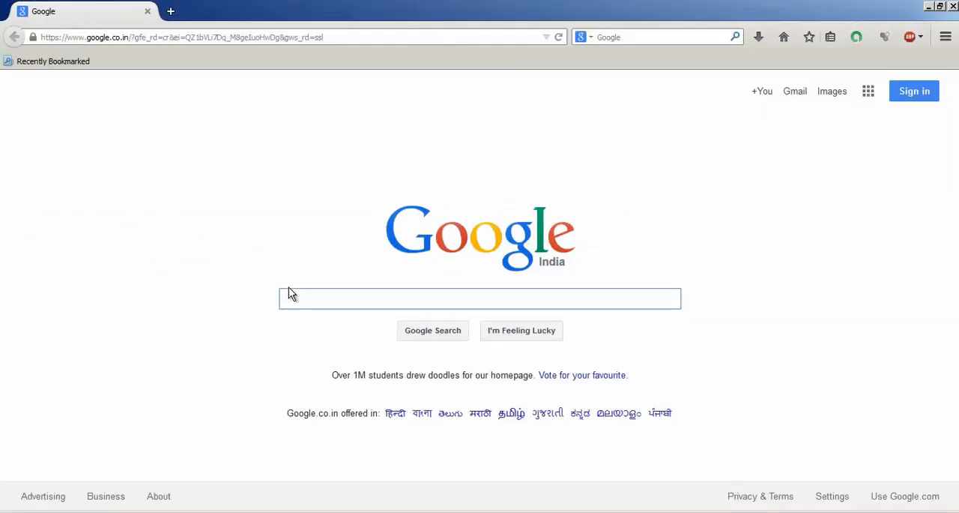
pyautogui.click(831, 94)
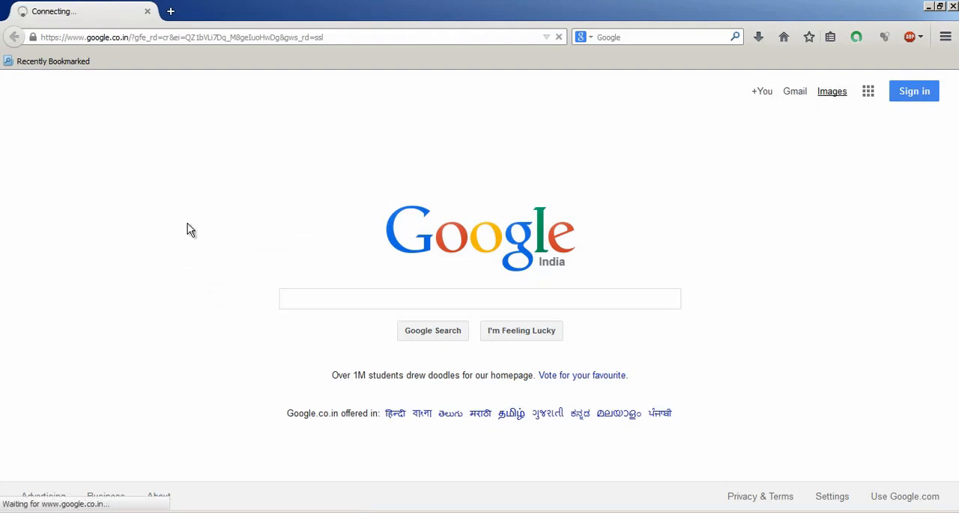
pyautogui.click(306, 299)
pyautogui.write('emb')
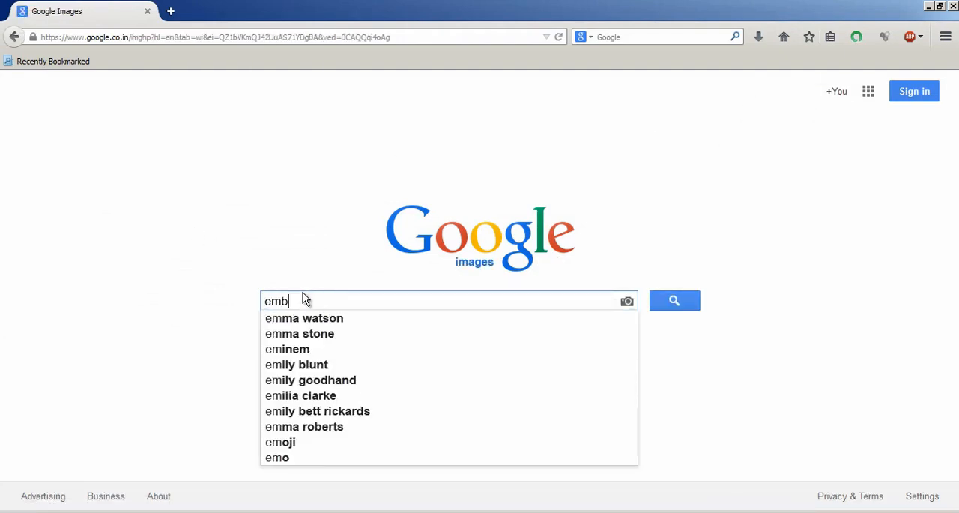
pyautogui.write('oss tex')
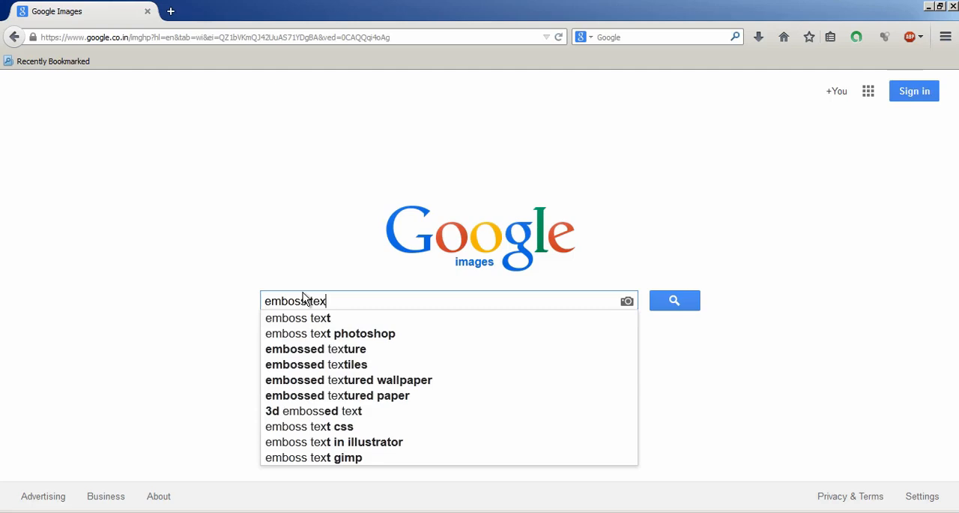
pyautogui.write('t')
pyautogui.press('Return')
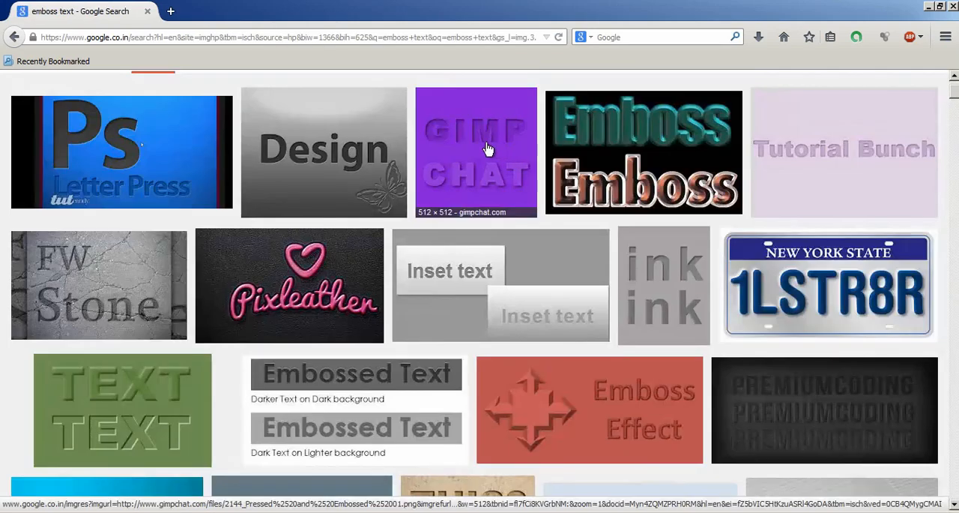
# Step: Open the purple "GIMP CHAT" image result in a separate browser tab and view the original image
pyautogui.rightClick(488, 148)
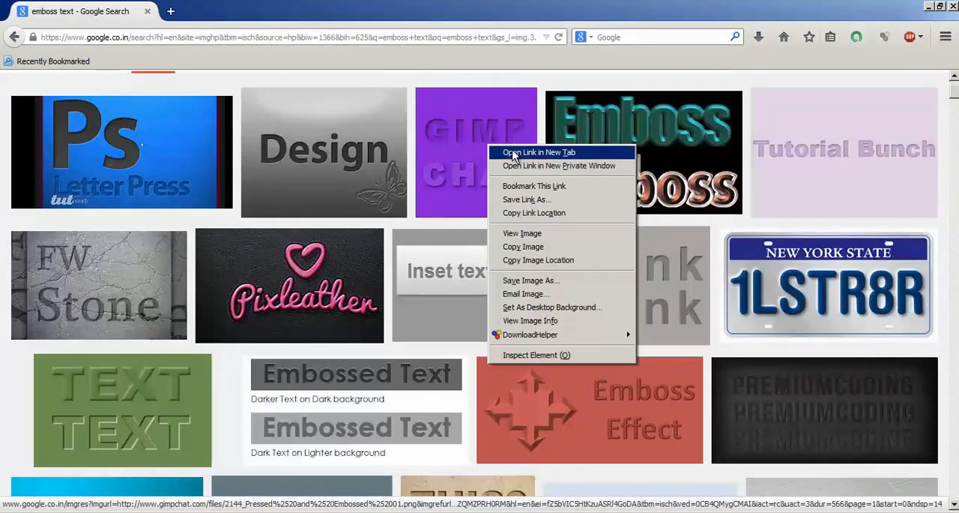
pyautogui.click(539, 152)
pyautogui.click(228, 11)
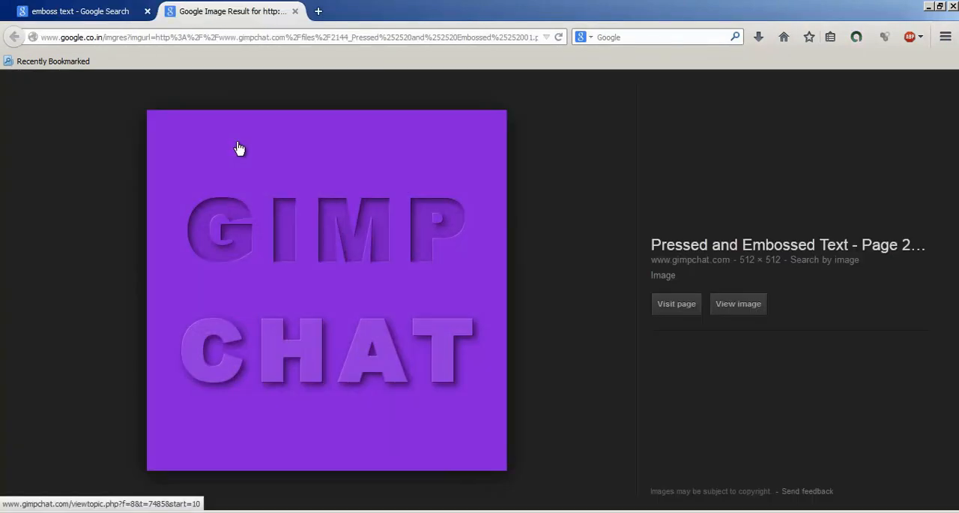
pyautogui.click(743, 308)
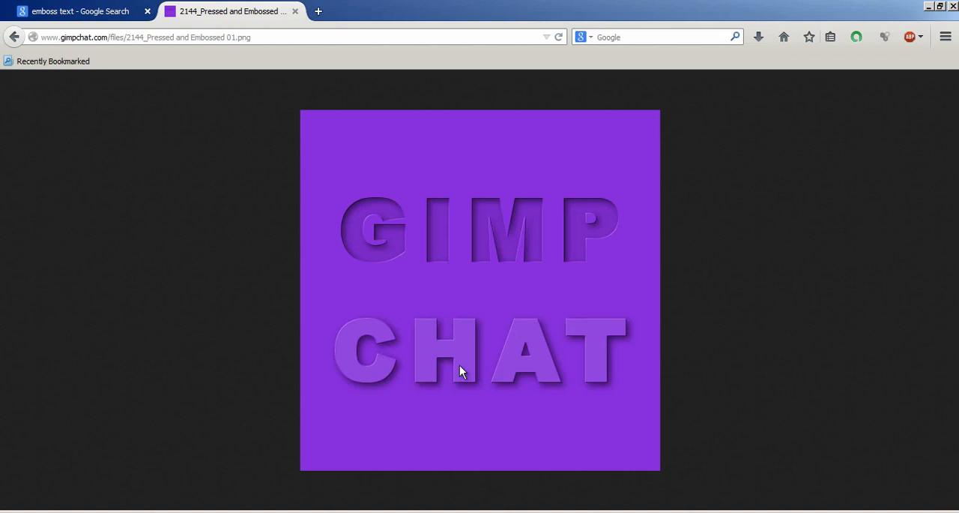
# Step: Return to the image results and refine the search to "emboss text business card"
pyautogui.click(75, 12)
pyautogui.scroll(2, 128, 160)
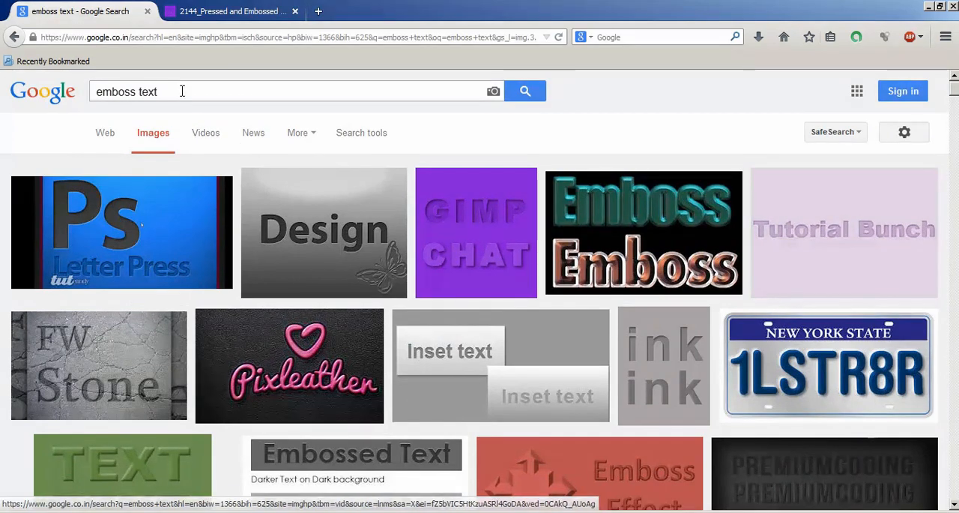
pyautogui.scroll(-3, 233, 173)
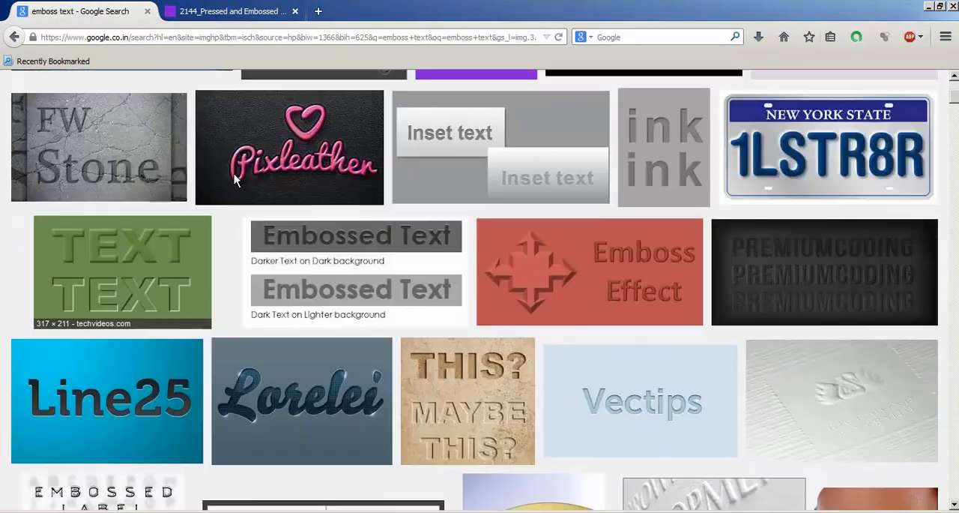
pyautogui.scroll(3, 210, 135)
pyautogui.click(212, 88)
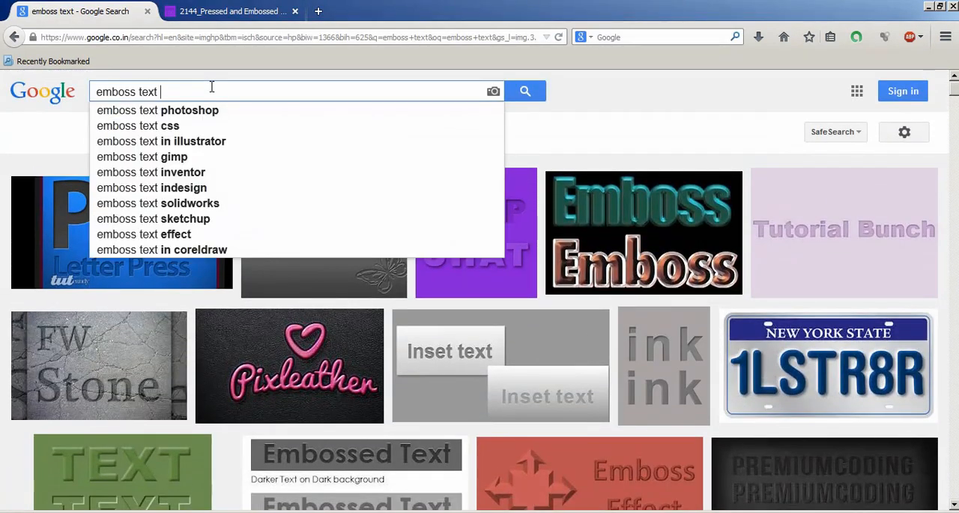
pyautogui.write('business card')
pyautogui.press('Return')
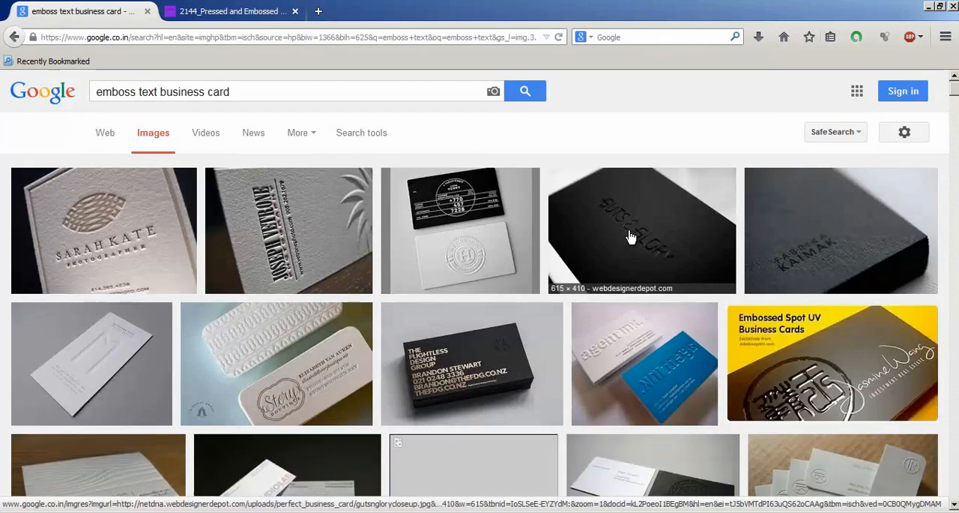
# Step: View the black "Guts & Glory" business card result in a separate browser tab and return to the search results
pyautogui.middleClick(635, 234)
pyautogui.click(251, 11)
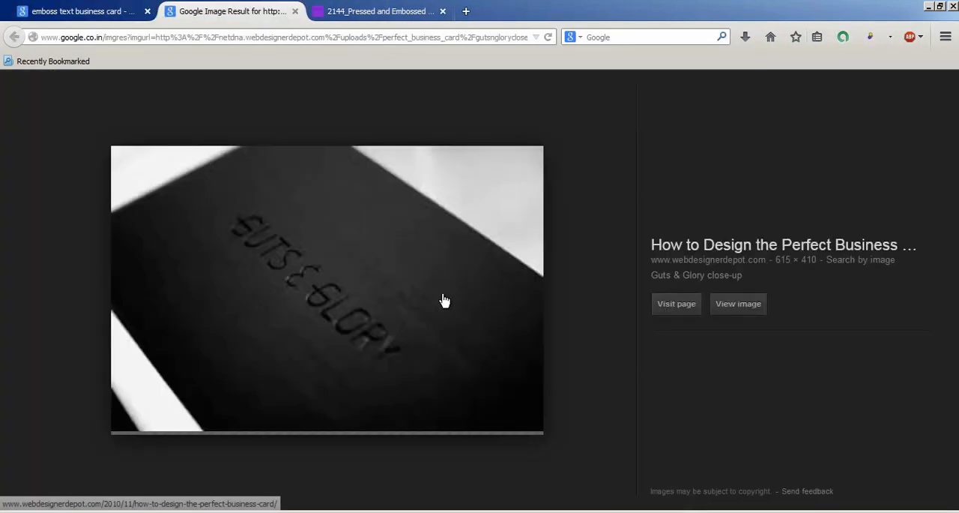
pyautogui.click(66, 11)
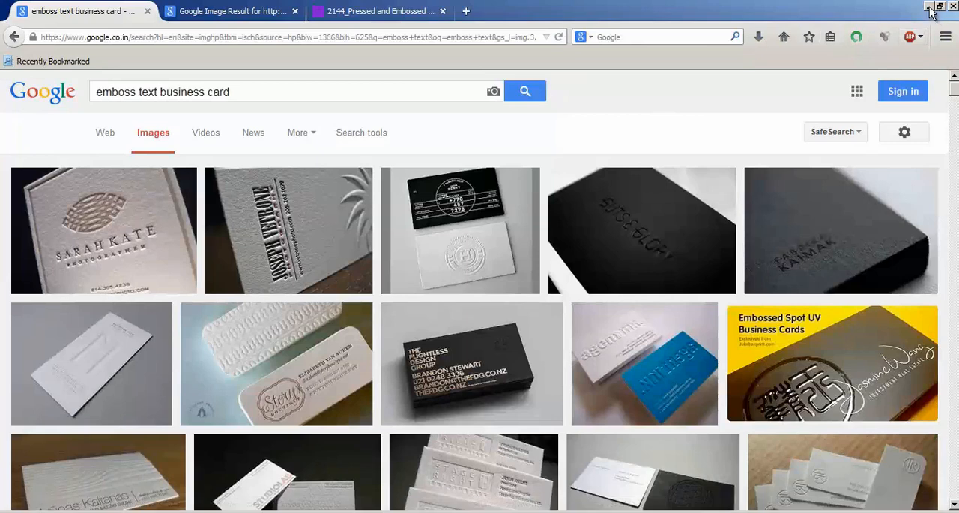
# Step: Switch to Photoshop and delete the Professor Vfx text layer from both the wood texture and steel wallpaper documents
pyautogui.hotkey('alt', 'Tab')
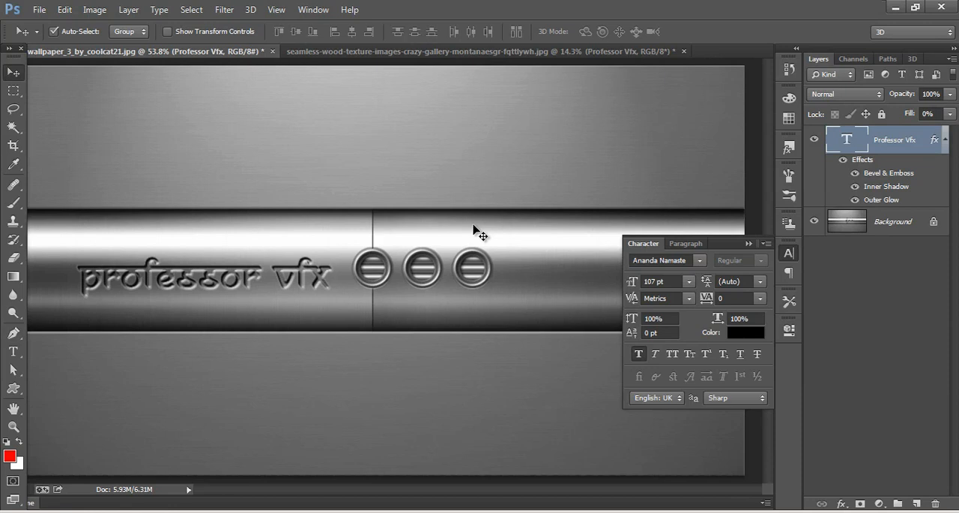
pyautogui.click(351, 51)
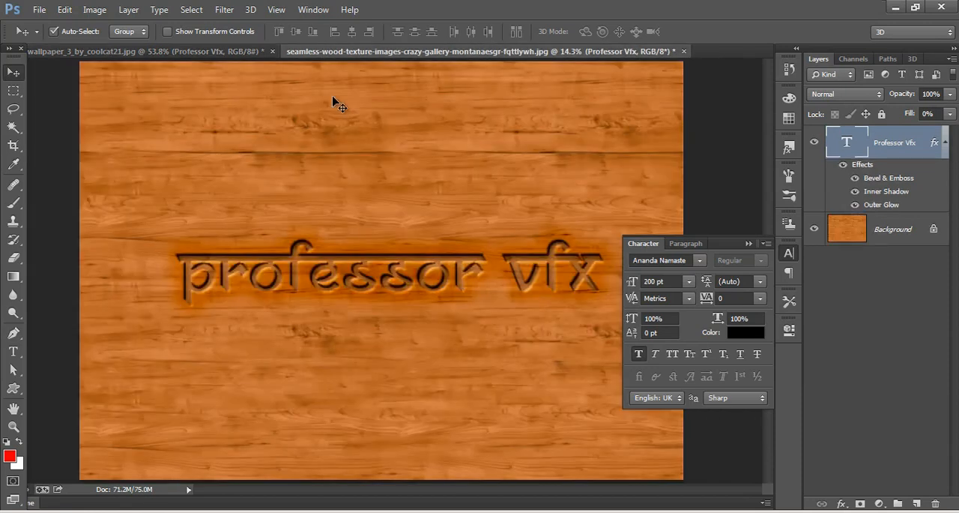
pyautogui.click(167, 66)
pyautogui.click(189, 53)
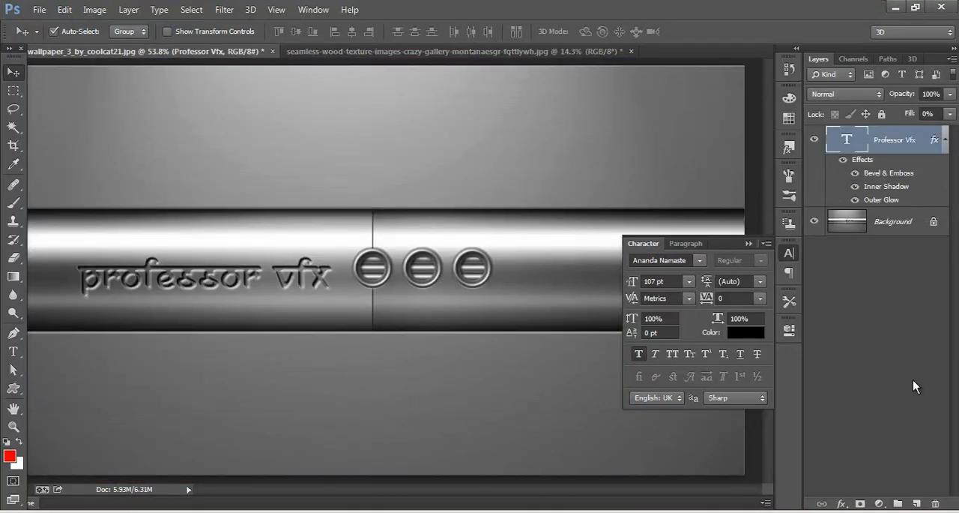
pyautogui.press('Delete')
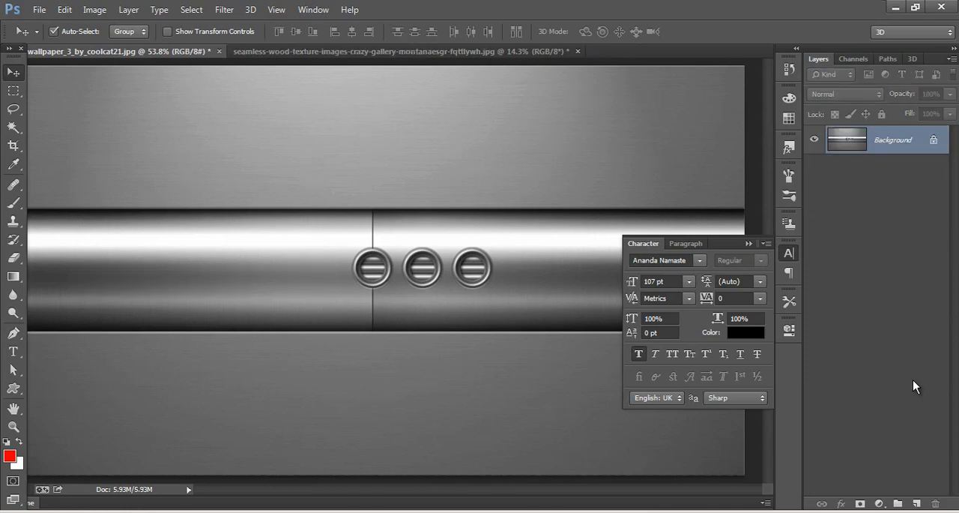
# Step: Add the text "Professor Vfx" in 107 pt Ananda Namaste on the steel bar and place it just left of the three round vents
pyautogui.click(14, 350)
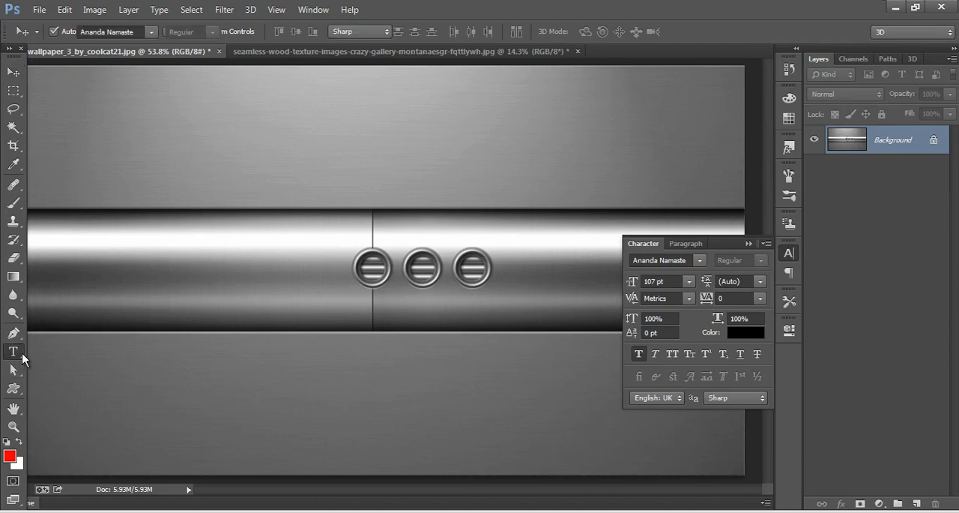
pyautogui.click(172, 268)
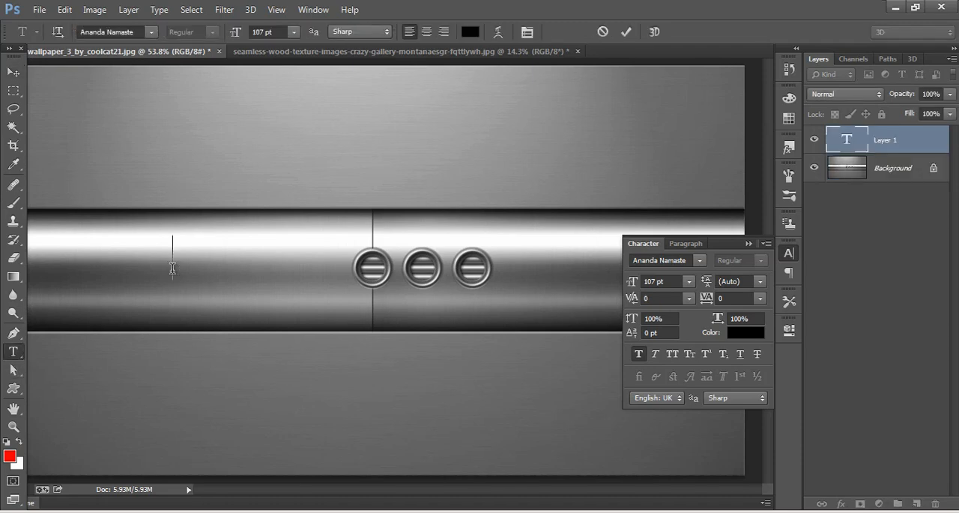
pyautogui.click(150, 31)
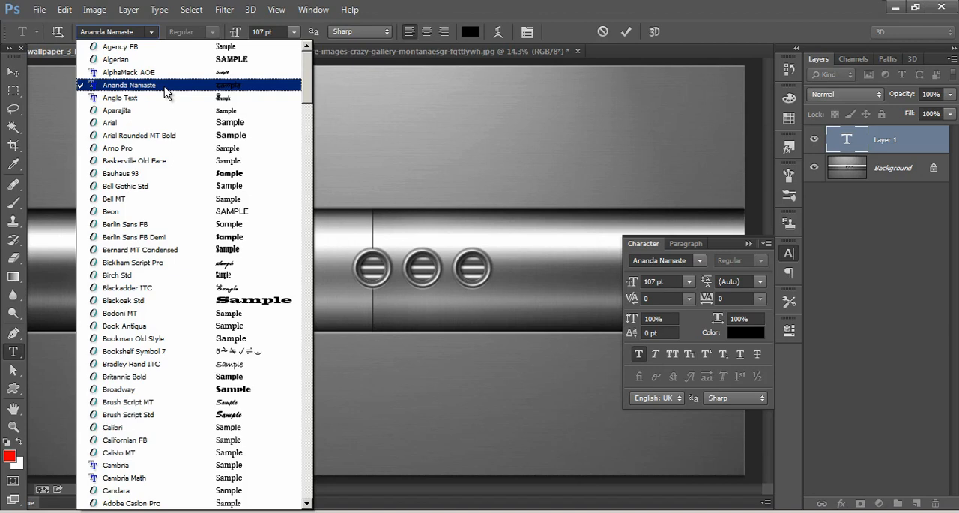
pyautogui.click(164, 86)
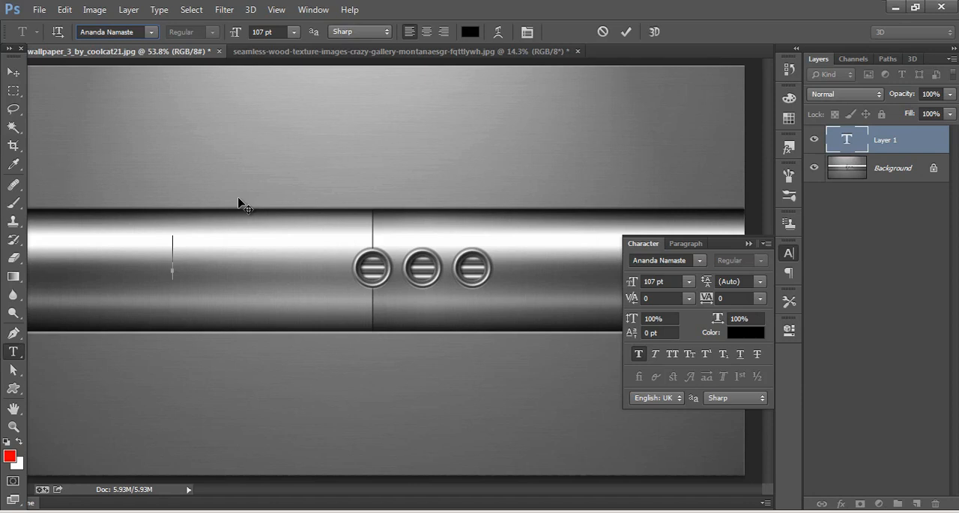
pyautogui.write('pro')
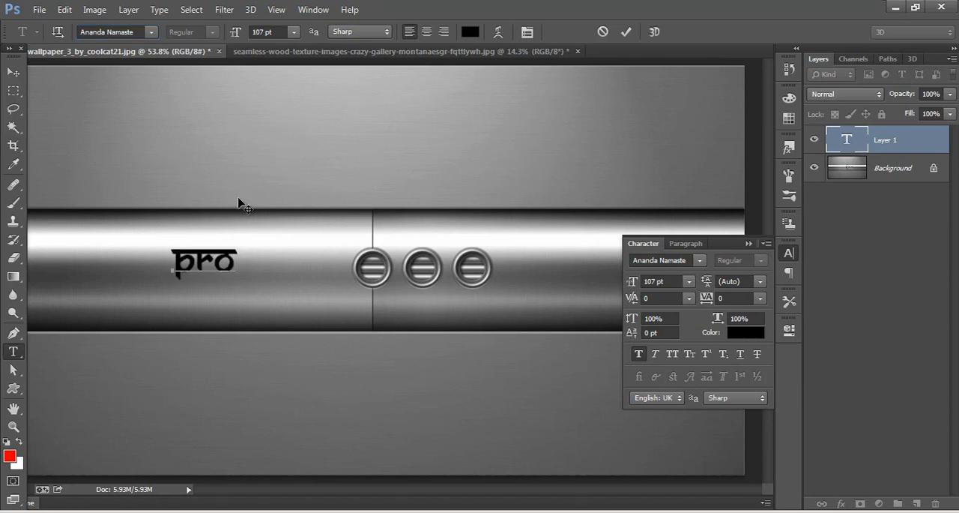
pyautogui.write('fes')
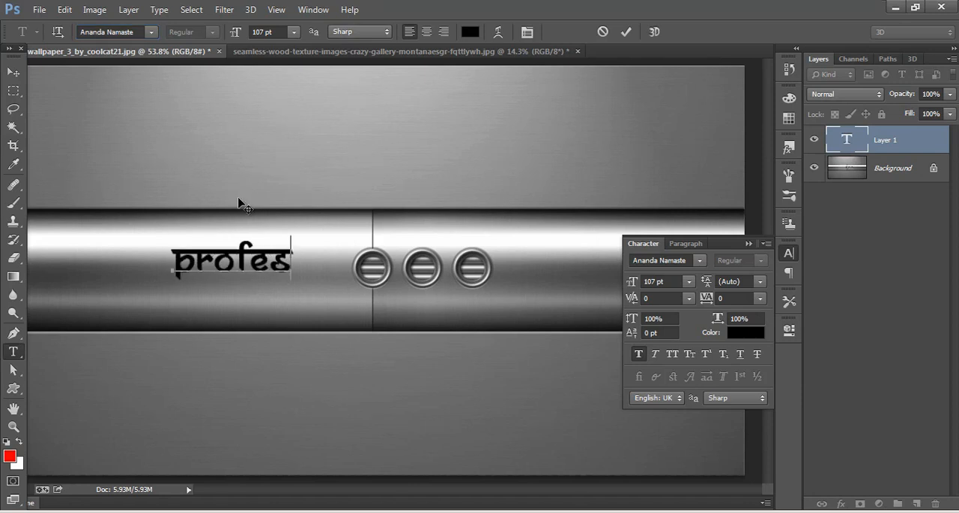
pyautogui.write('sor')
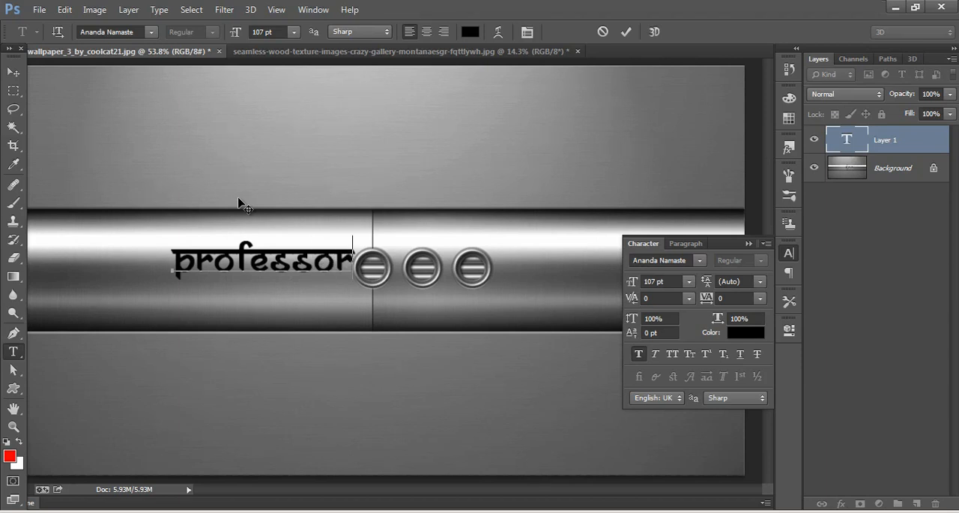
pyautogui.write(' vfx')
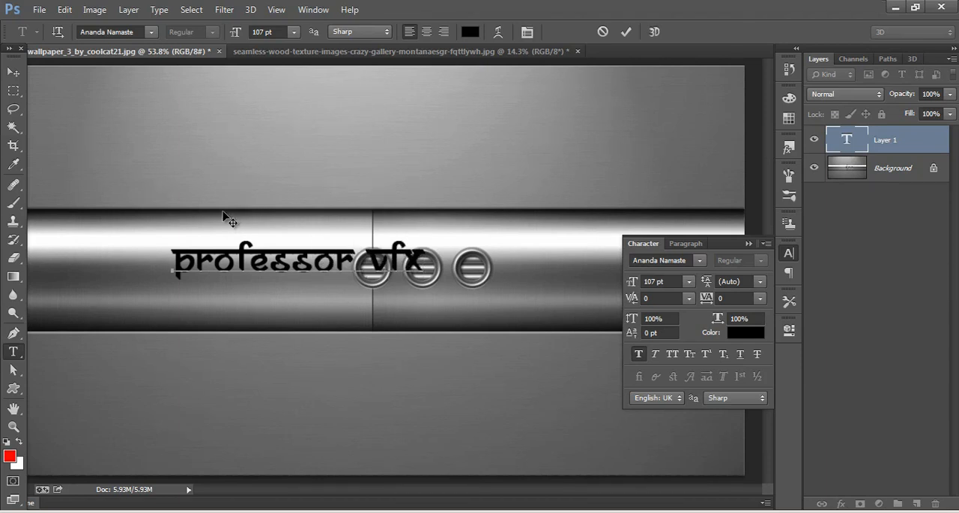
pyautogui.click(13, 72)
pyautogui.moveTo(332, 278); pyautogui.dragTo(234, 283)
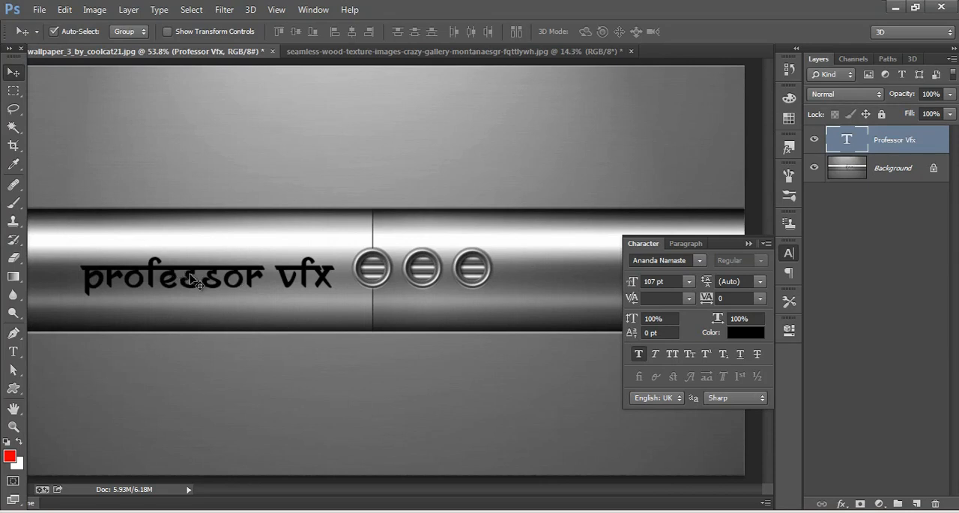
# Step: Hide and reopen the character settings, and examine the text's font size presets and vertical scale
pyautogui.click(314, 9)
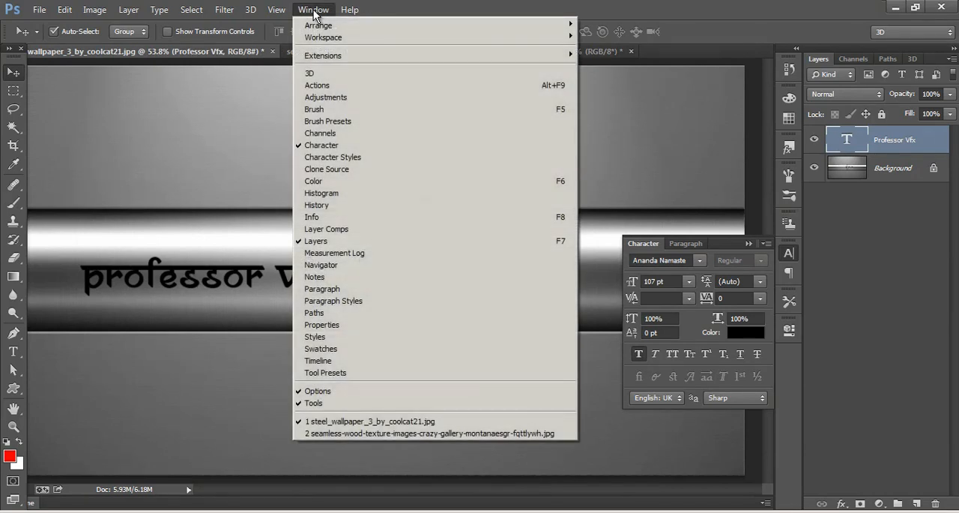
pyautogui.click(327, 147)
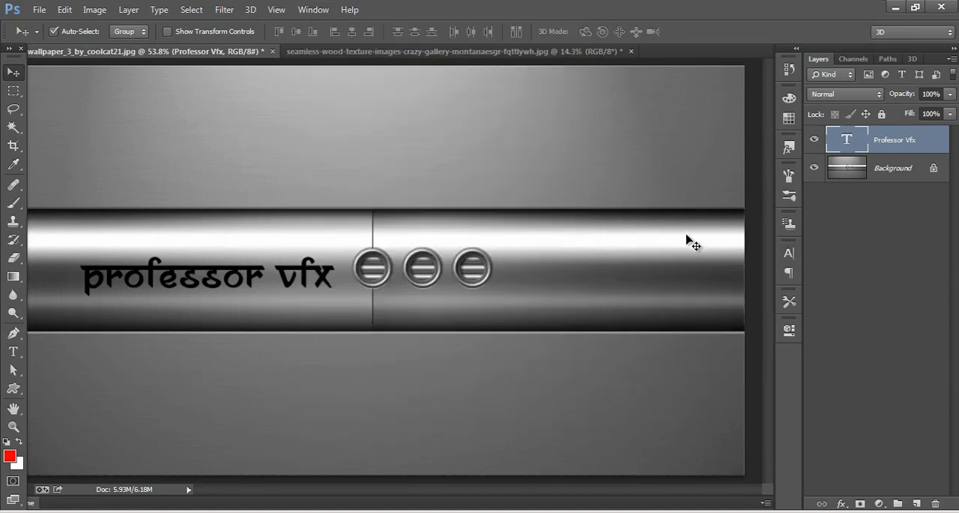
pyautogui.click(788, 257)
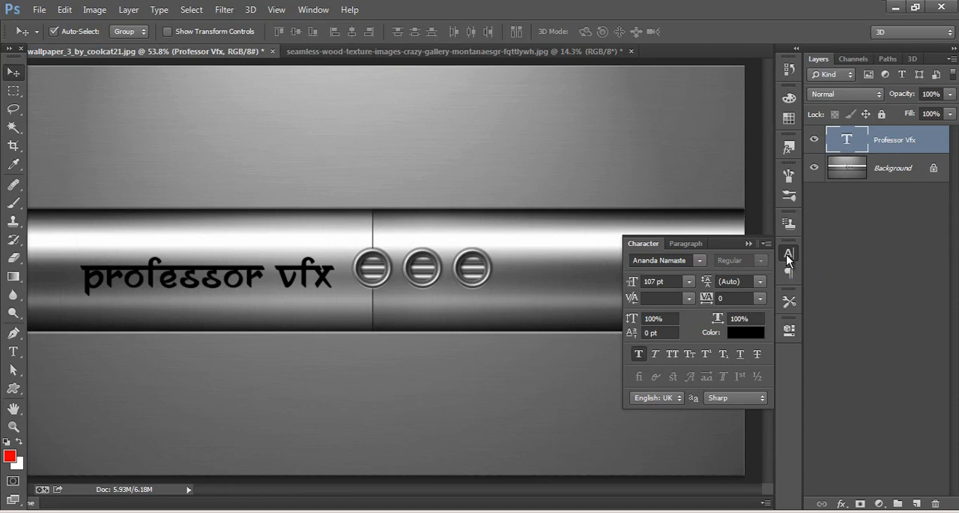
pyautogui.click(690, 282)
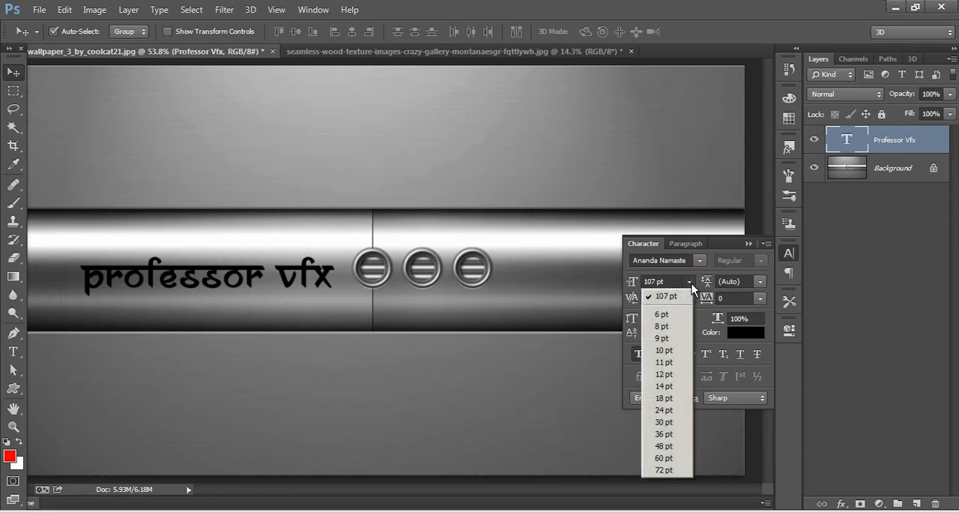
pyautogui.click(690, 281)
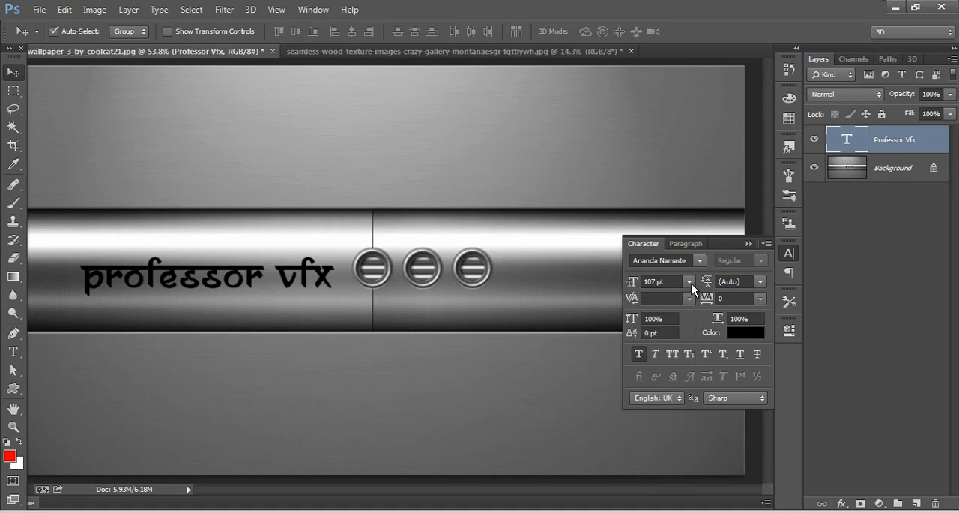
pyautogui.click(664, 282)
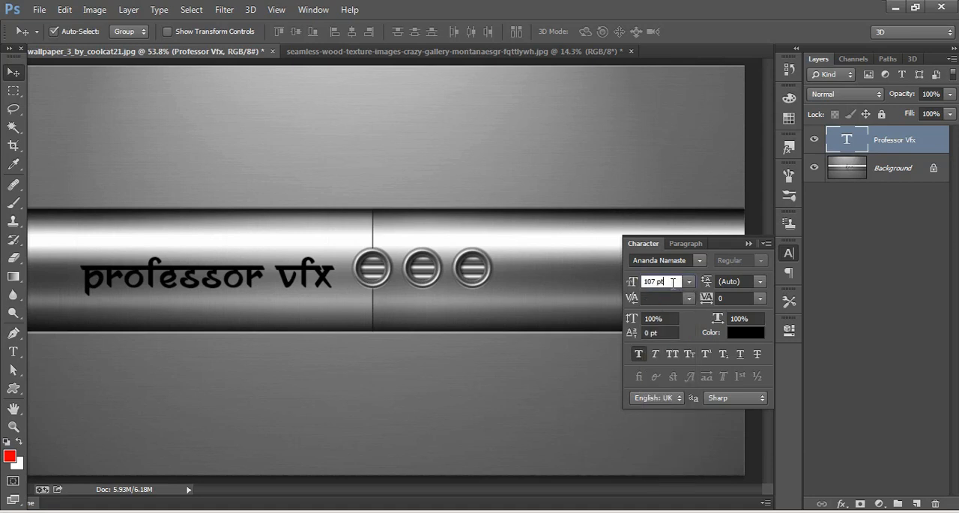
pyautogui.click(669, 320)
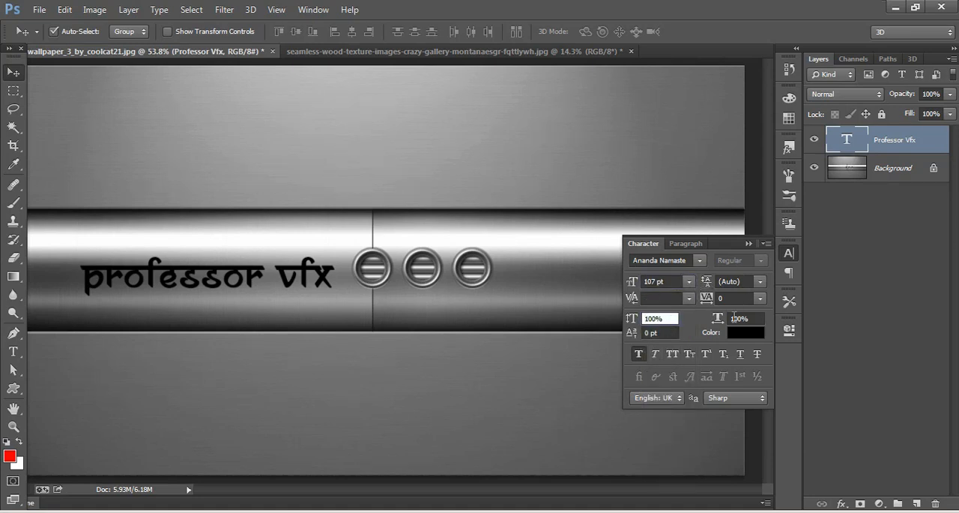
# Step: Turn Faux Bold off and back on for the Professor Vfx text
pyautogui.click(639, 358)
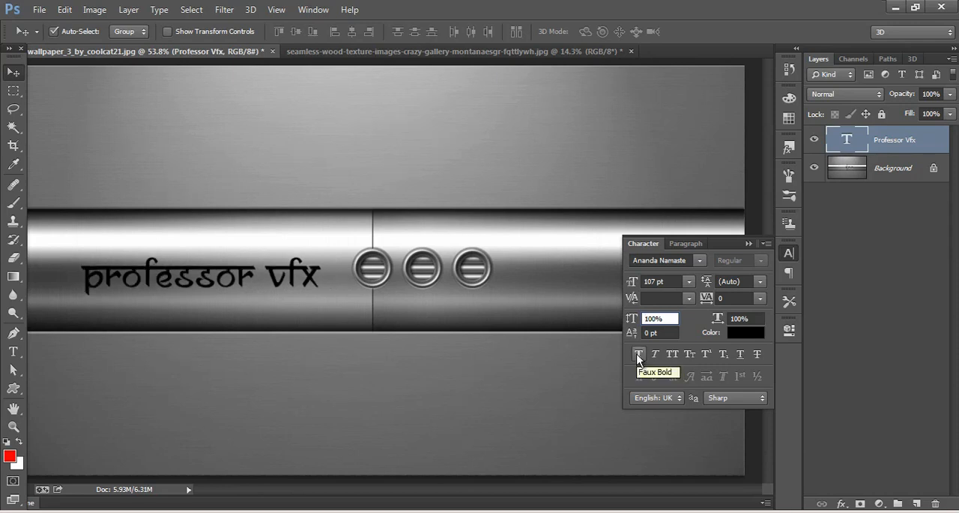
pyautogui.click(639, 358)
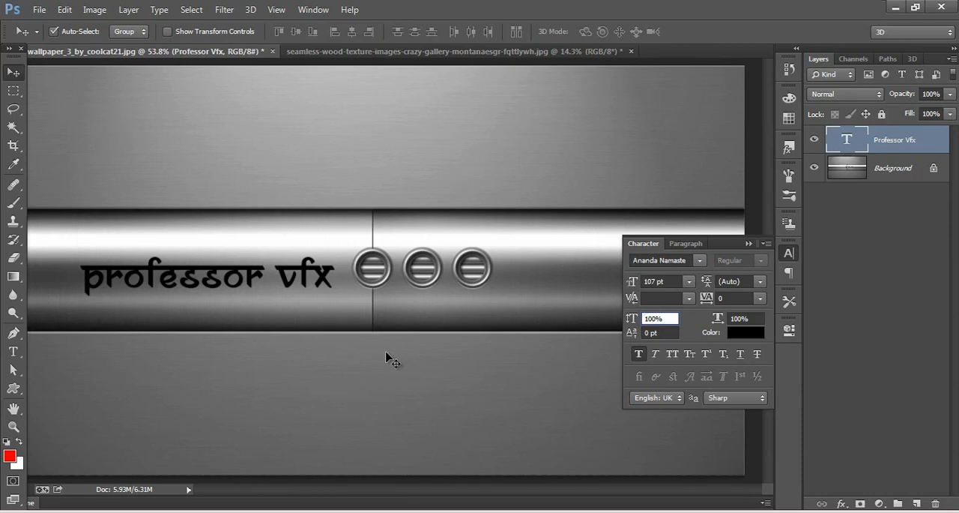
# Step: Close the character settings and show the whole steel wallpaper in full-screen mode
pyautogui.click(789, 252)
pyautogui.press('f')
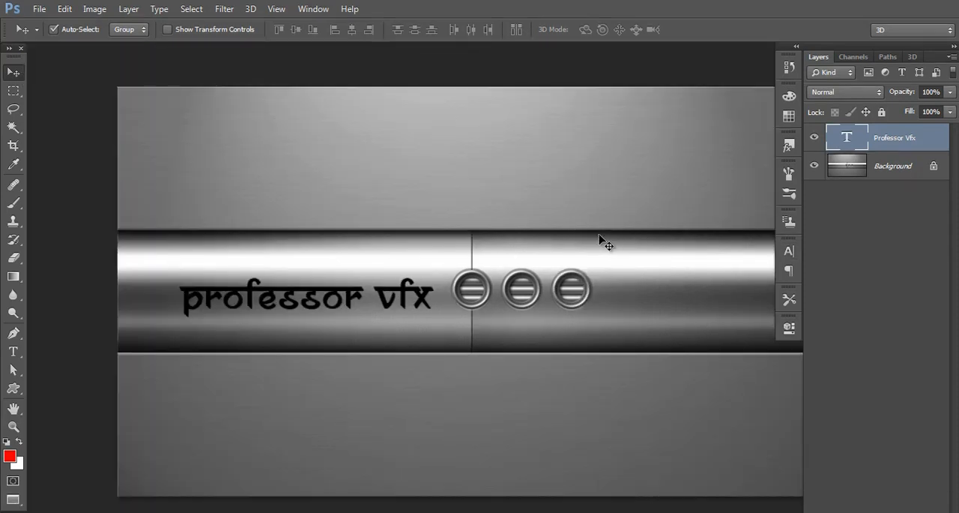
pyautogui.moveTo(613, 248); pyautogui.dragTo(533, 210)
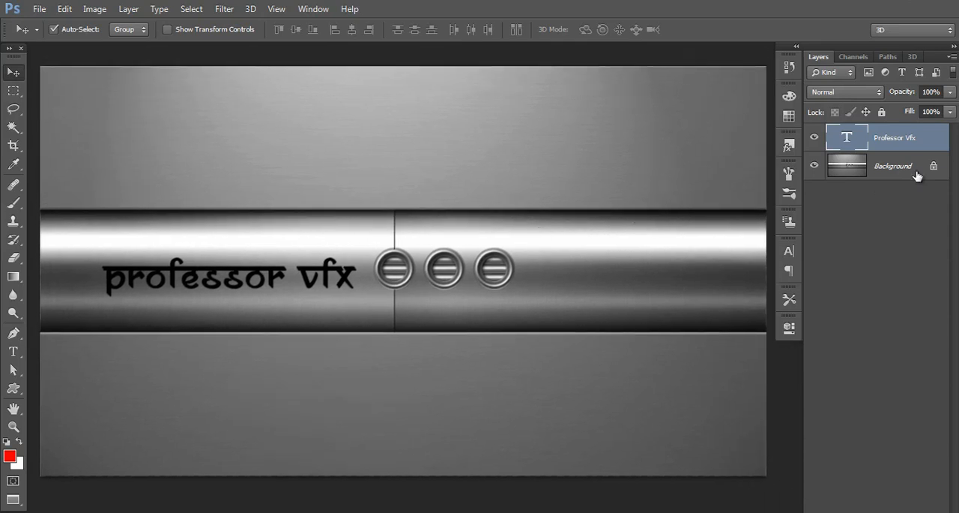
# Step: Open the blending options of the Professor Vfx text layer and set its fill opacity to 0%
pyautogui.rightClick(852, 140)
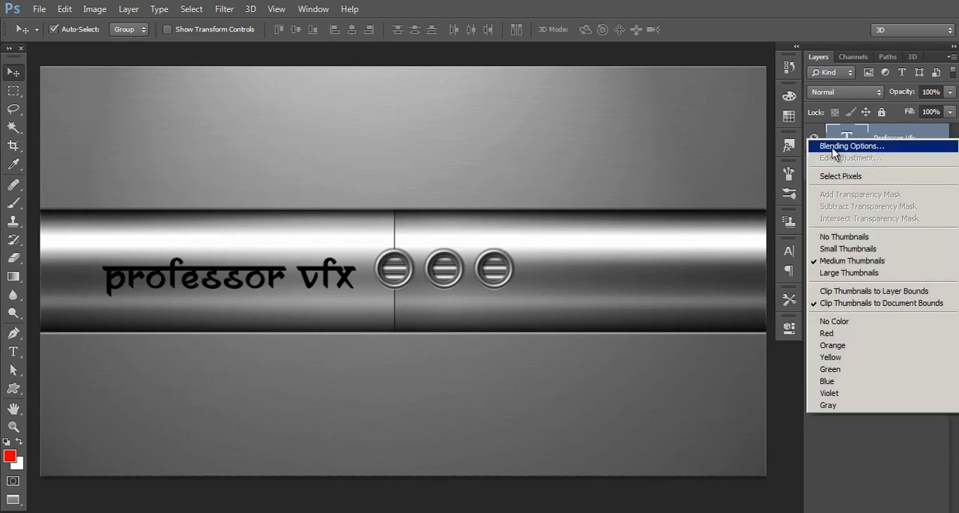
pyautogui.click(833, 148)
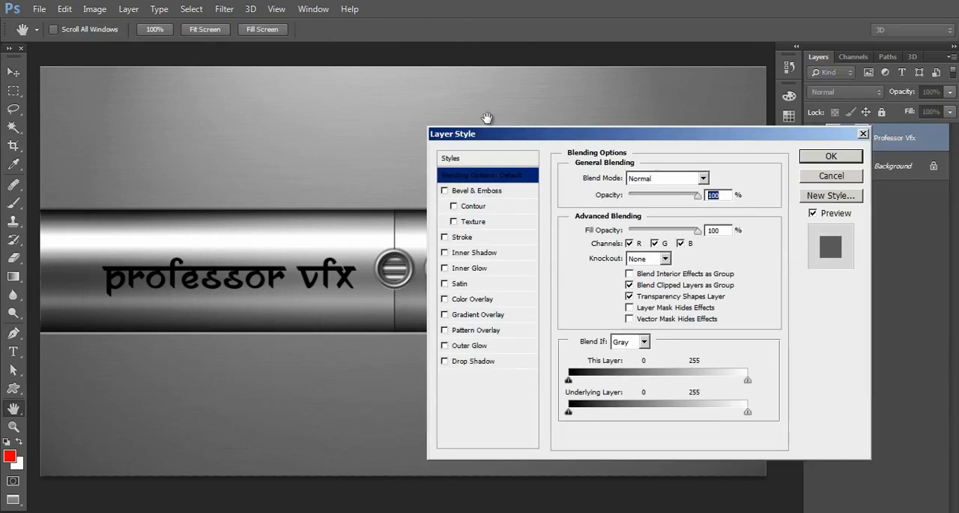
pyautogui.moveTo(492, 129)
pyautogui.mouseDown()
pyautogui.moveTo(520, 100)
pyautogui.moveTo(493, 113)
pyautogui.mouseUp()
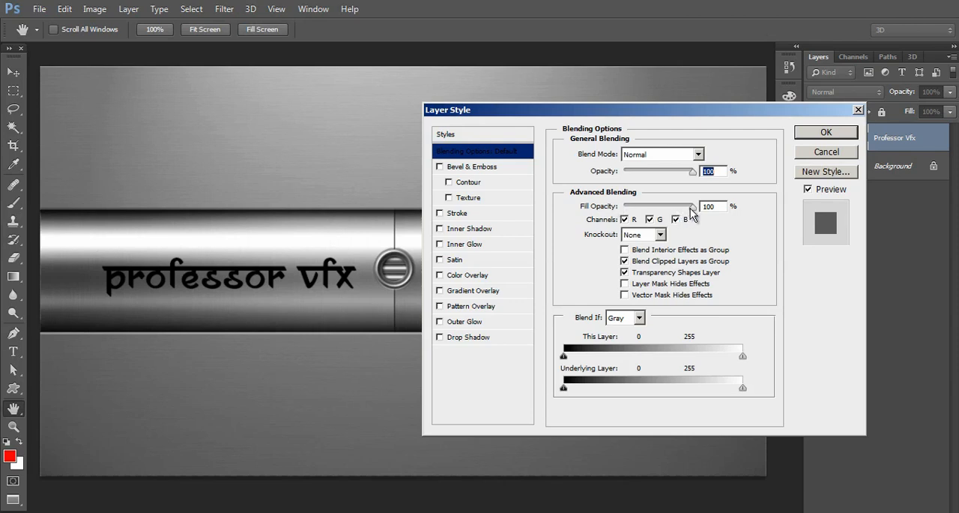
pyautogui.moveTo(693, 206); pyautogui.dragTo(616, 201)
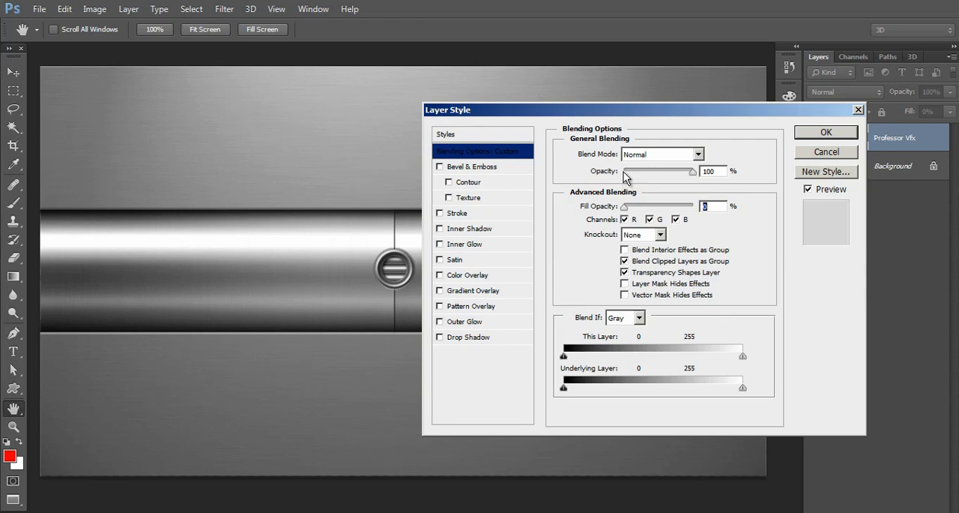
pyautogui.click(624, 172)
# Step: Add a Bevel & Emboss effect to the text with the Emboss style and the direction set to Down
pyautogui.click(472, 167)
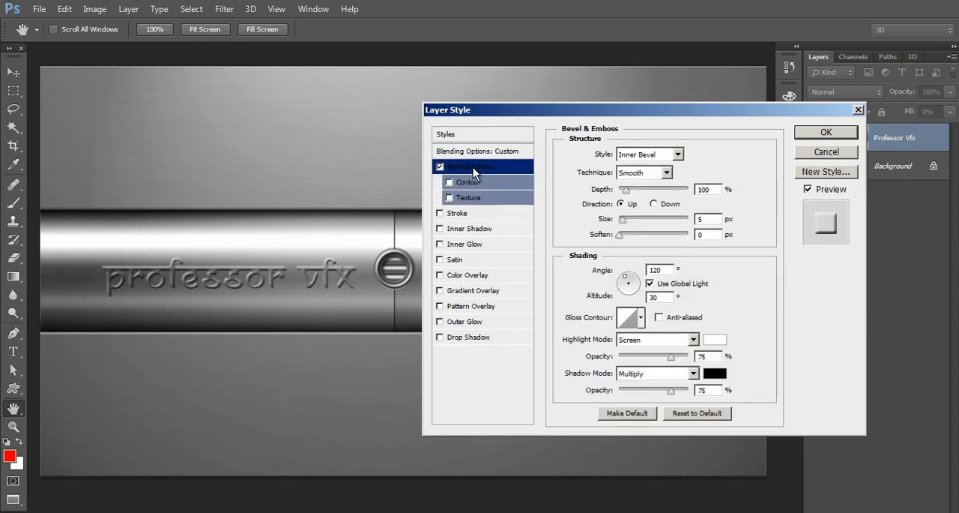
pyautogui.click(678, 154)
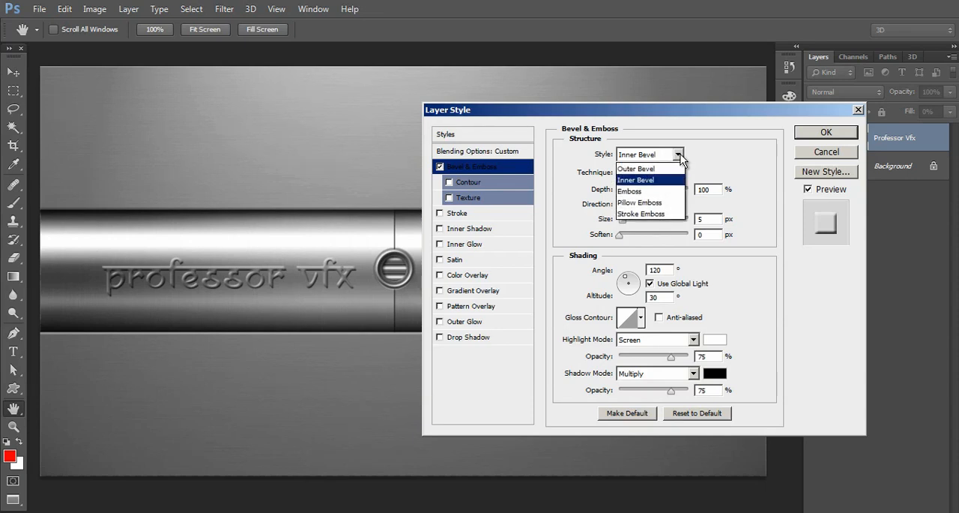
pyautogui.click(647, 191)
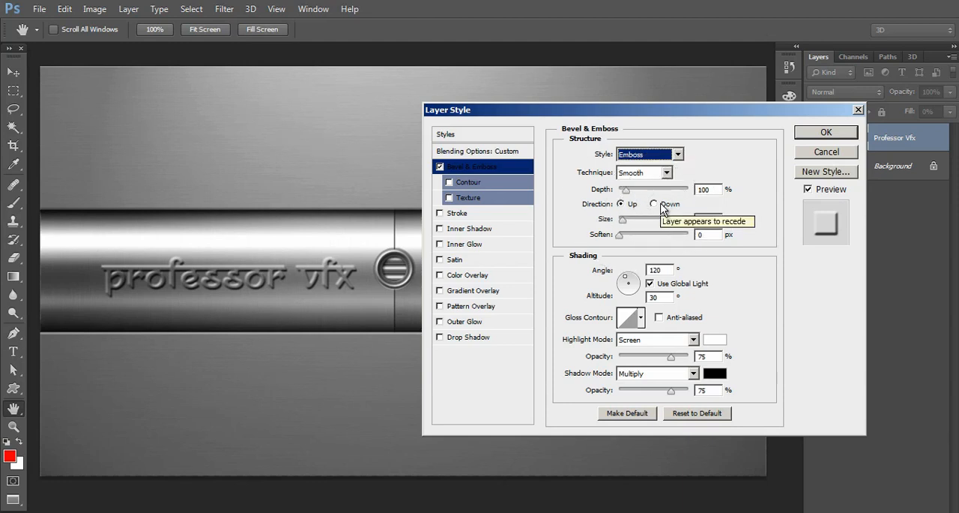
pyautogui.click(661, 207)
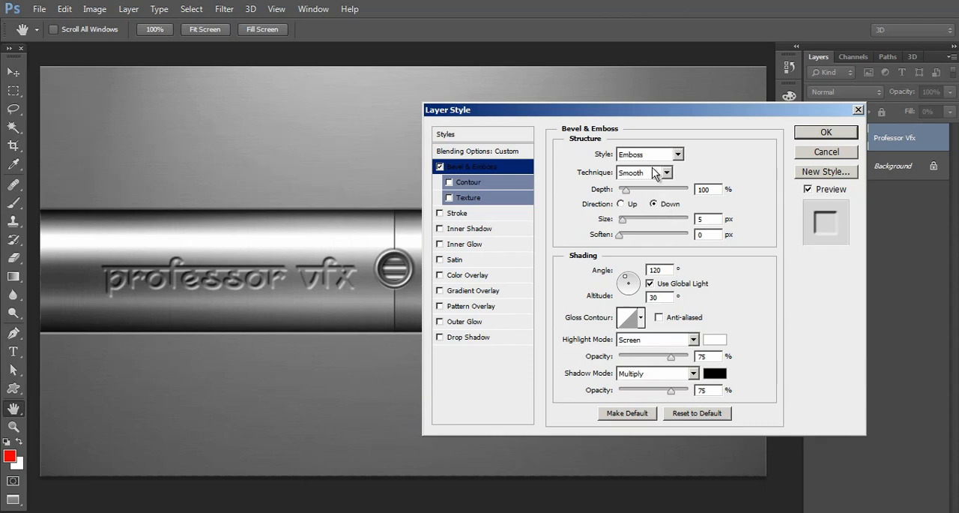
# Step: Try the Chisel Hard and Chisel Soft bevel techniques on the text and return to Smooth
pyautogui.click(665, 173)
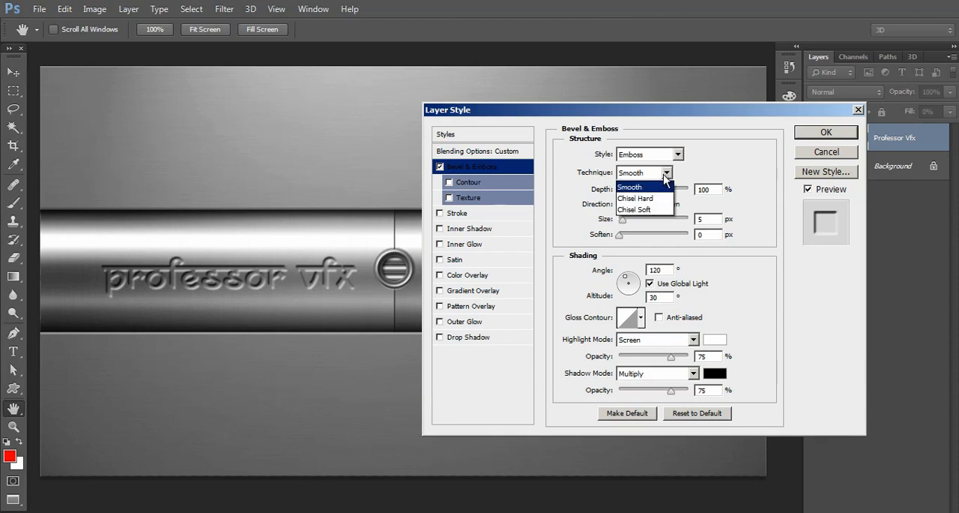
pyautogui.click(636, 188)
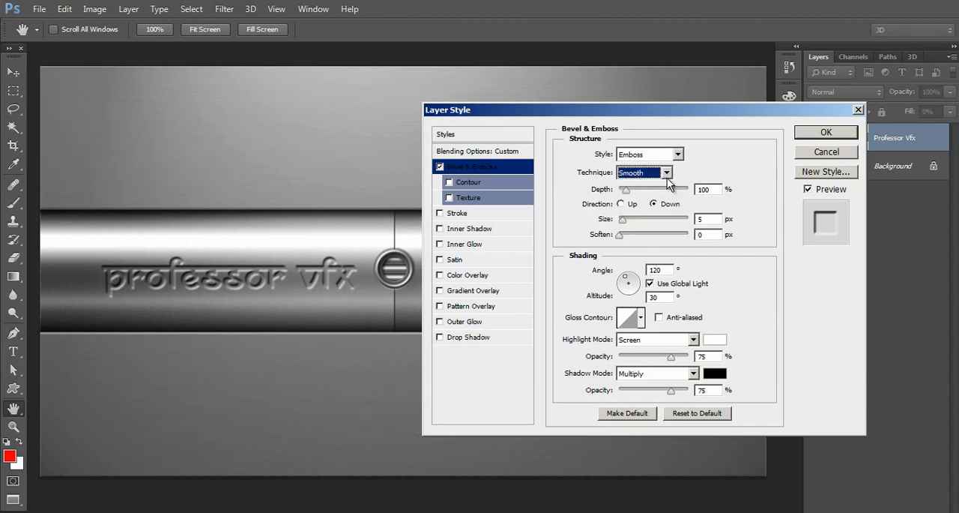
pyautogui.click(648, 173)
pyautogui.click(656, 198)
pyautogui.click(667, 173)
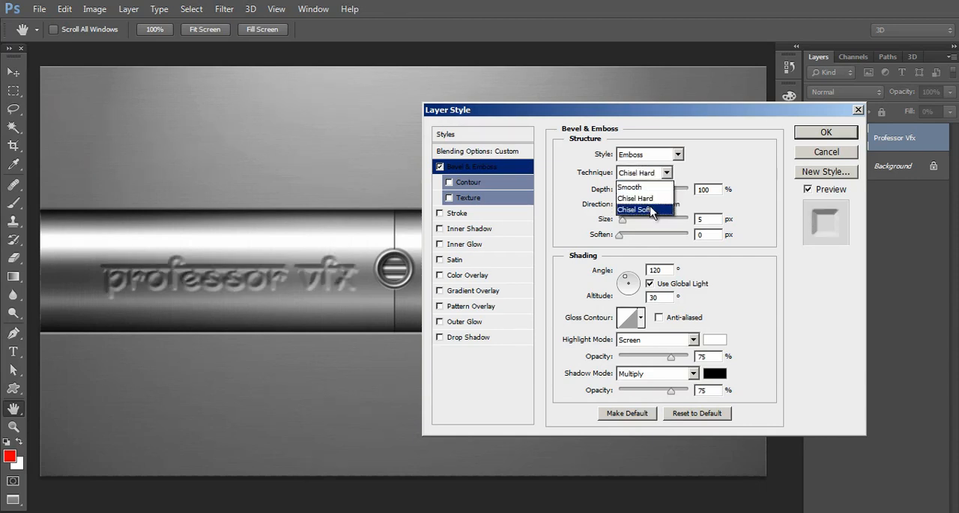
pyautogui.click(651, 215)
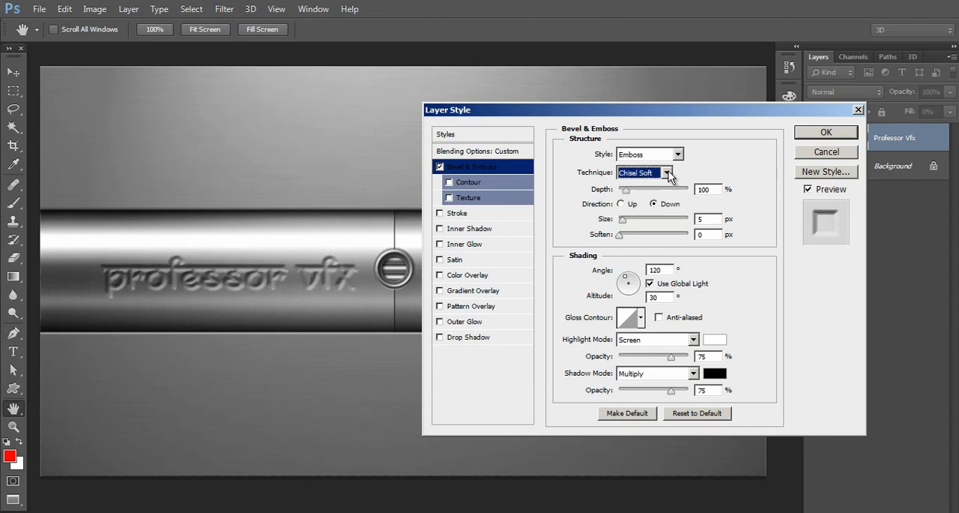
pyautogui.click(667, 173)
pyautogui.click(646, 187)
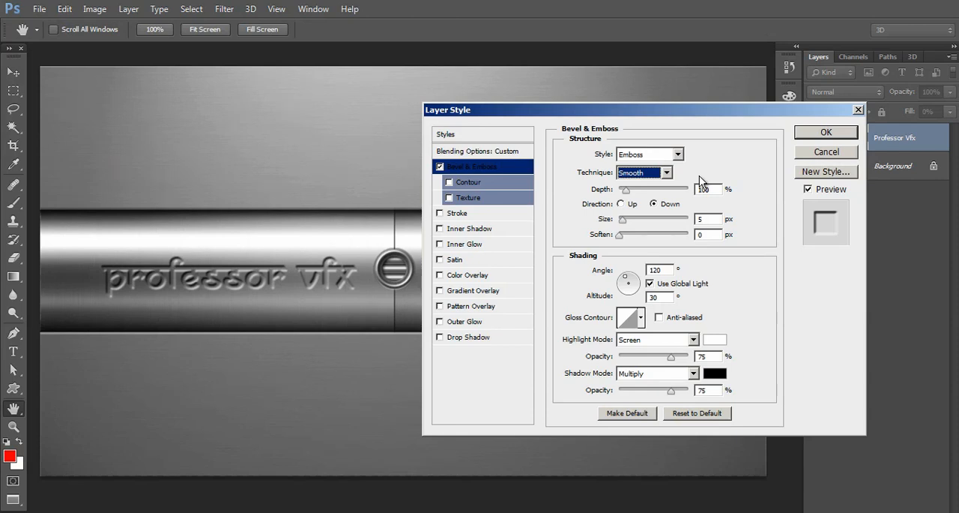
# Step: Set the bevel depth to 164% and its size to 9 px
pyautogui.click(632, 190)
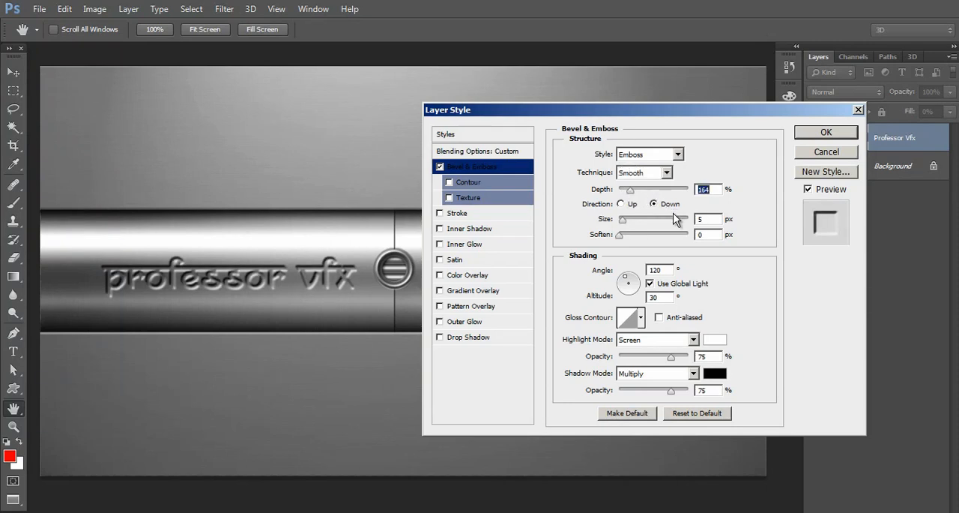
pyautogui.click(626, 221)
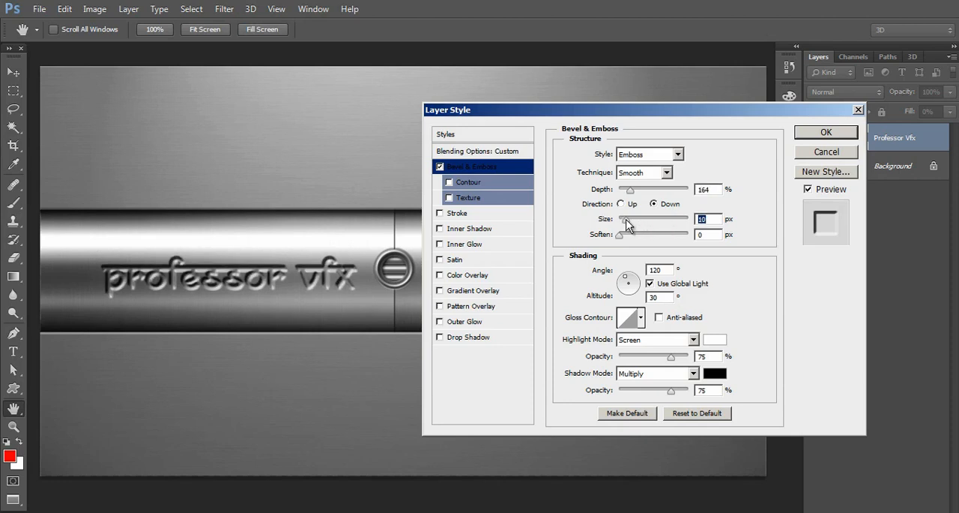
pyautogui.click(624, 220)
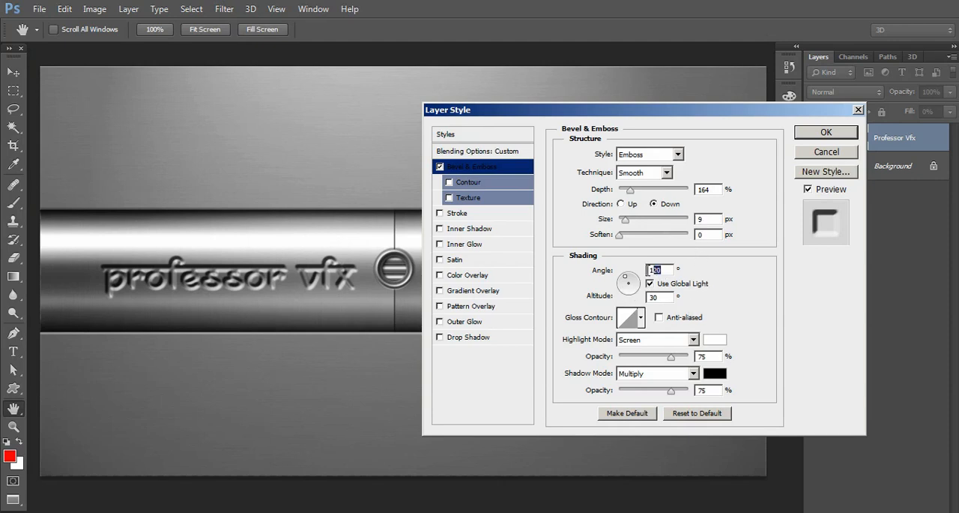
# Step: Review the bevel's shading angle and highlight blend modes, keeping the highlight mode on Screen
pyautogui.moveTo(648, 270); pyautogui.dragTo(662, 269)
pyautogui.moveTo(672, 270); pyautogui.dragTo(653, 271)
pyautogui.click(641, 342)
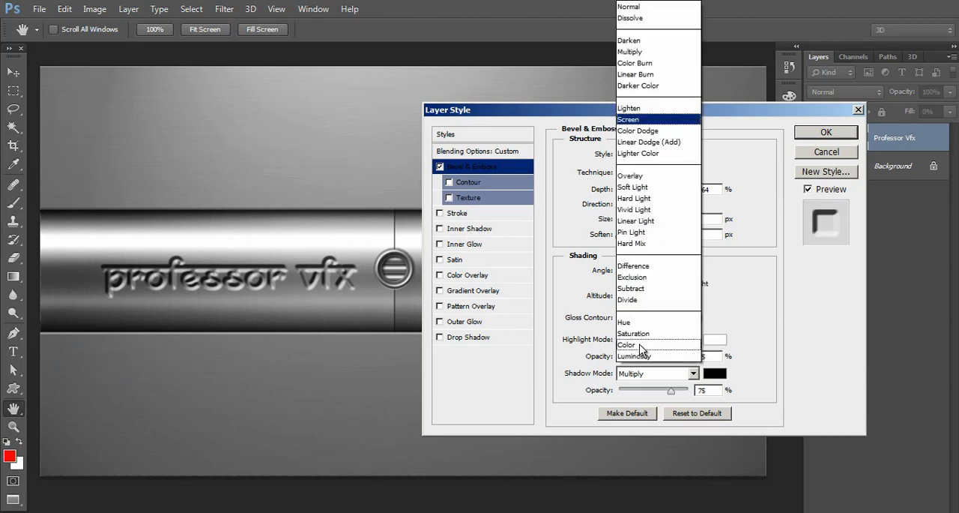
pyautogui.click(644, 122)
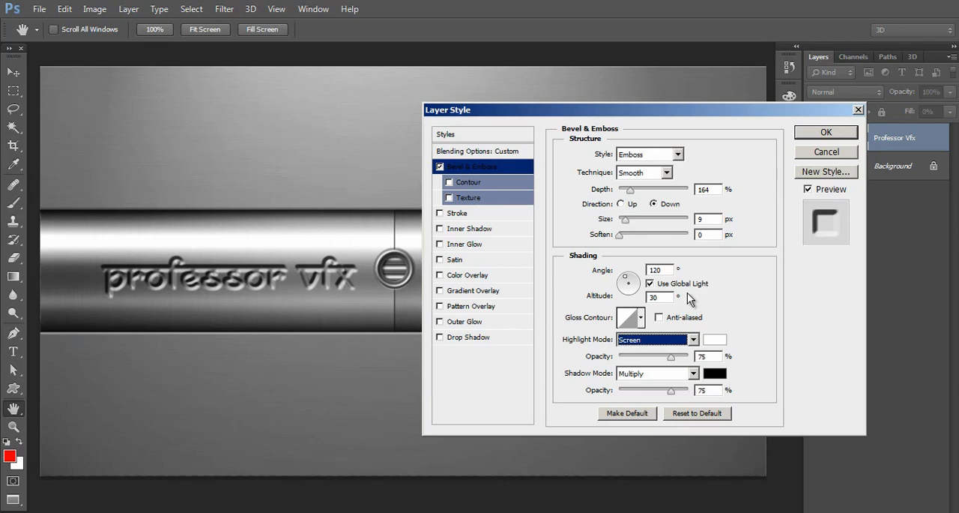
# Step: Enable Contour for the bevel and choose the fourth contour preset in the first row
pyautogui.click(462, 181)
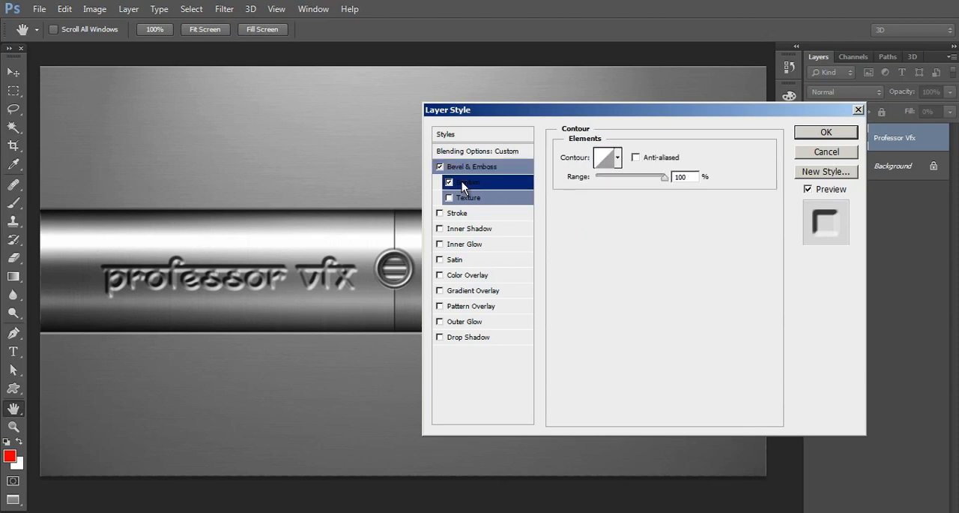
pyautogui.click(616, 159)
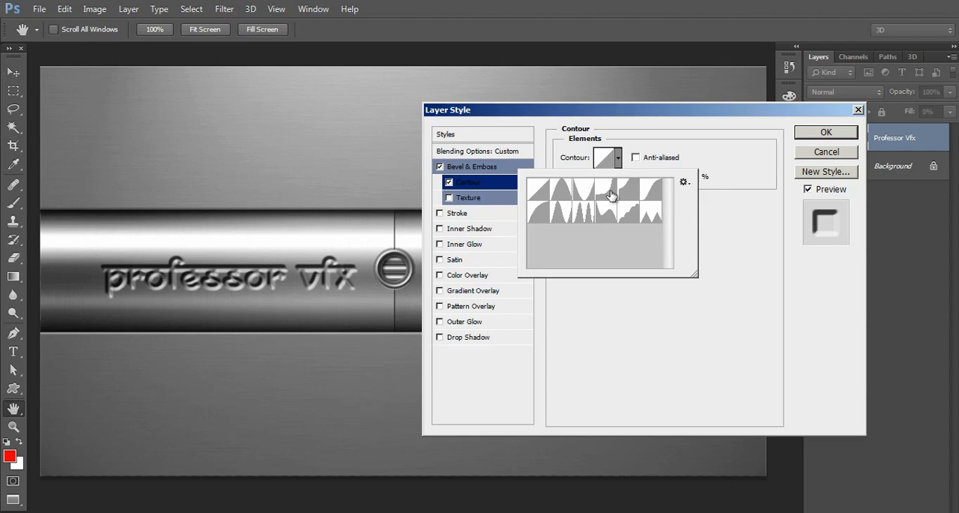
pyautogui.click(612, 195)
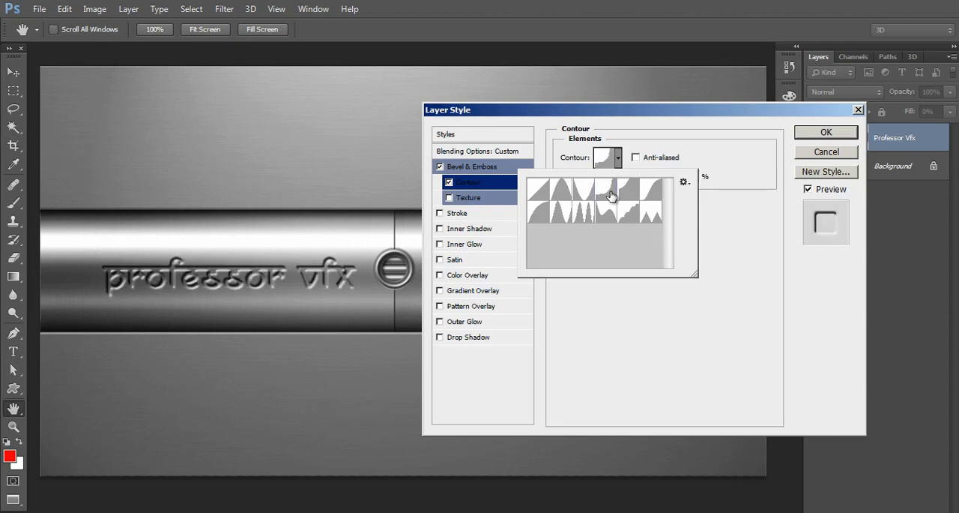
pyautogui.click(601, 118)
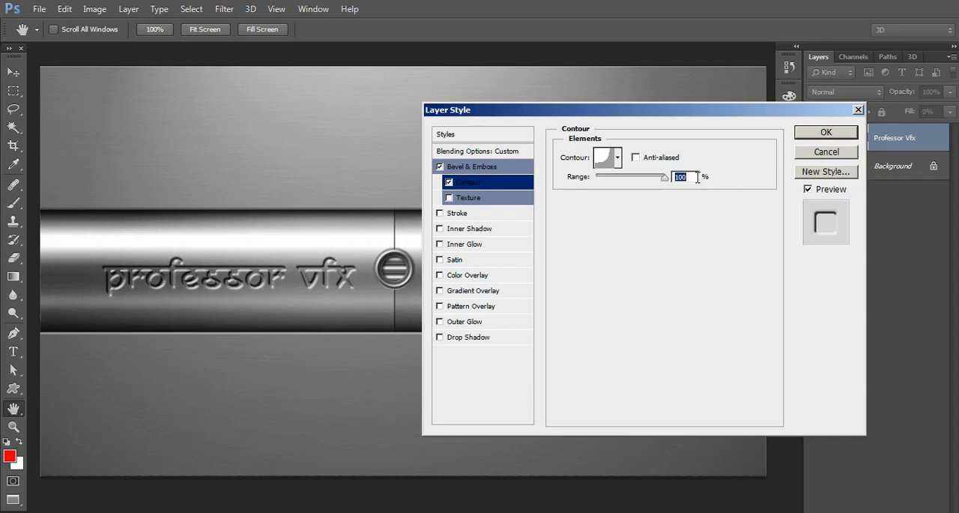
# Step: Enable Texture for the bevel and replace the current patterns with the Grayscale Paper set
pyautogui.click(448, 198)
pyautogui.click(463, 198)
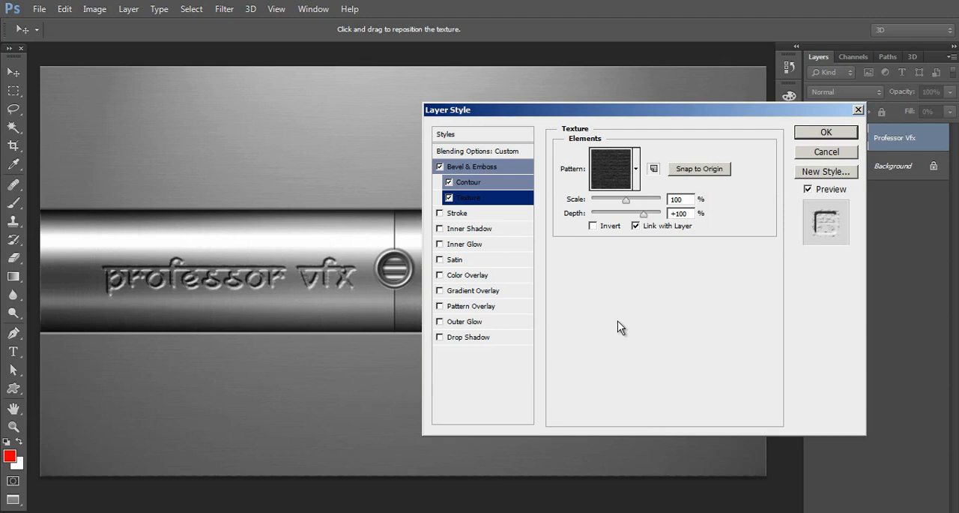
pyautogui.click(638, 185)
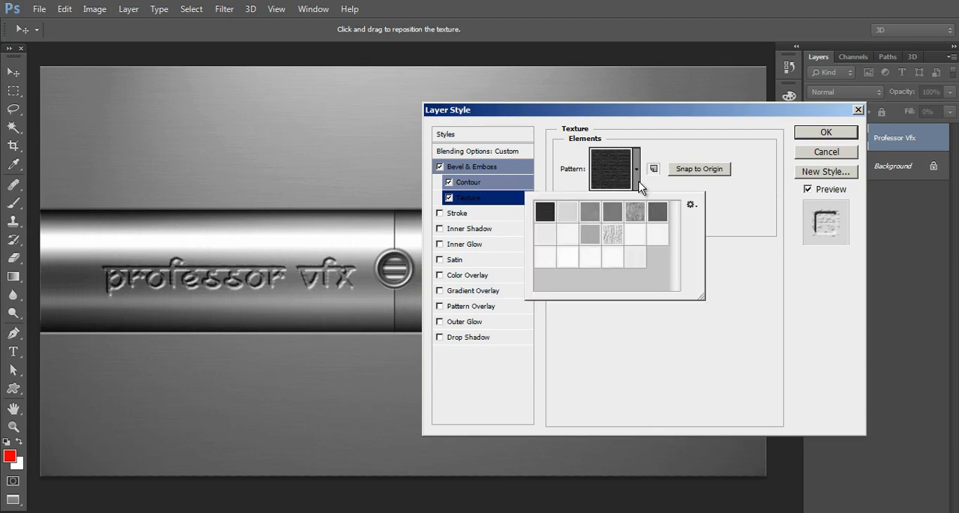
pyautogui.click(690, 204)
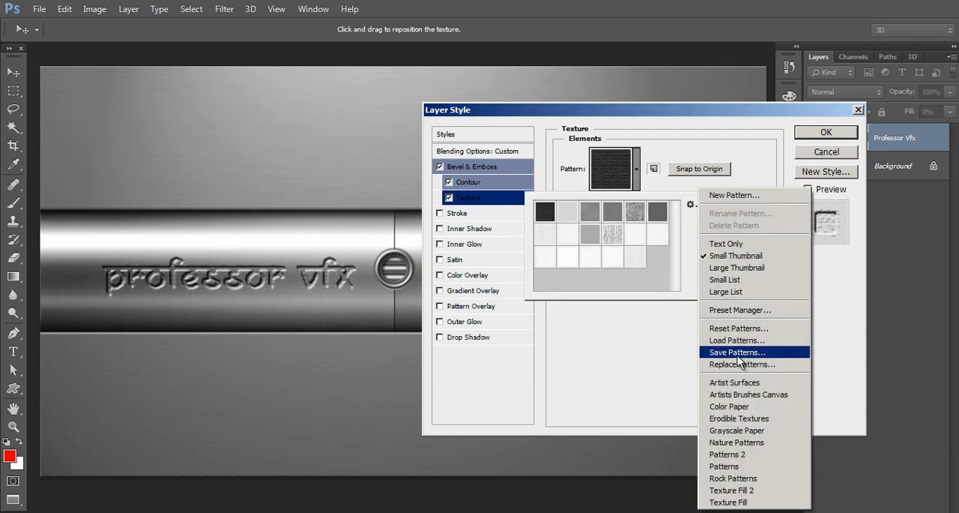
pyautogui.click(744, 431)
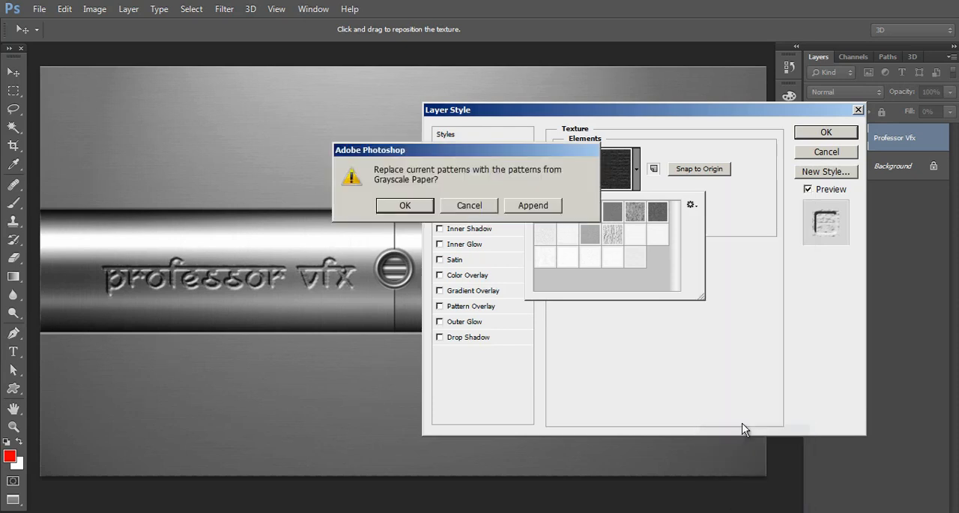
pyautogui.click(430, 204)
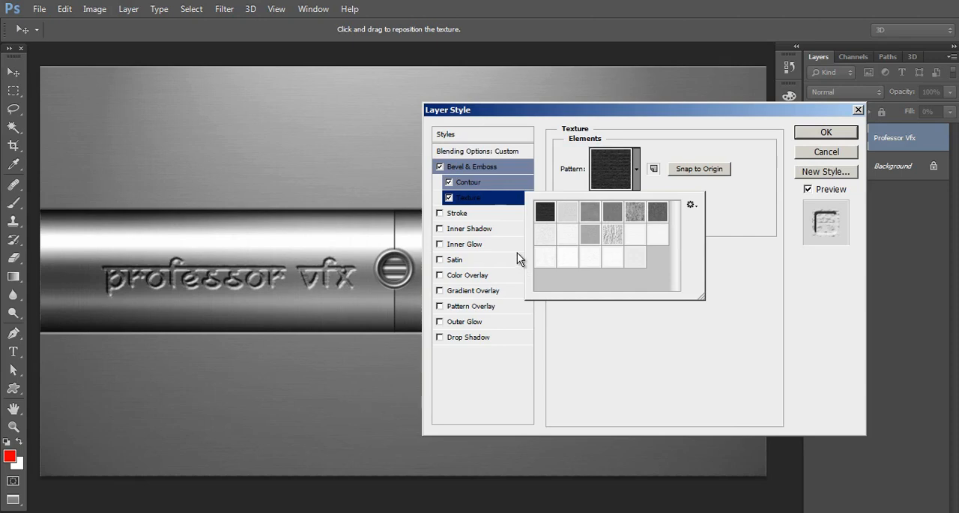
# Step: Choose the Marbled pattern as the bevel texture on the engraved text
pyautogui.click(366, 220)
pyautogui.hotkey('ctrl', '+')
pyautogui.hotkey('ctrl', '+')
pyautogui.hotkey('ctrl', '+')
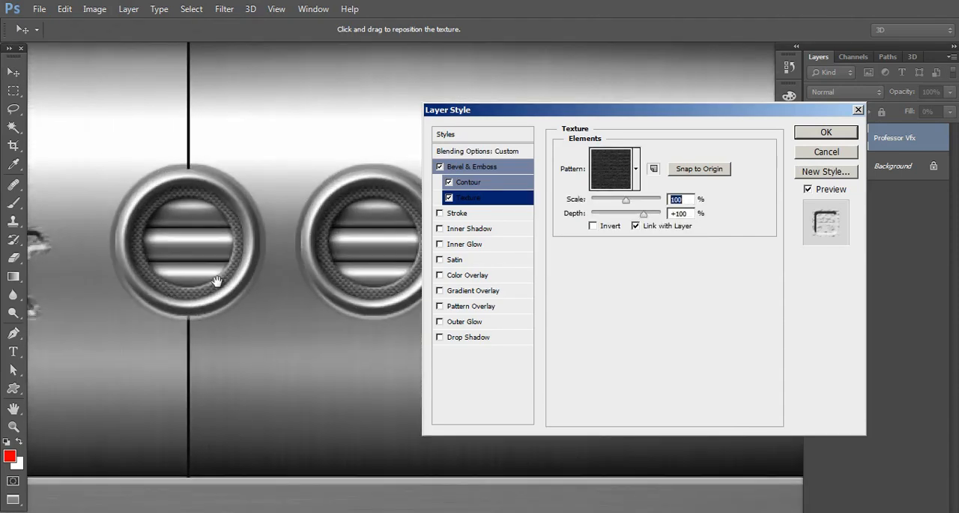
pyautogui.moveTo(215, 281); pyautogui.dragTo(491, 297)
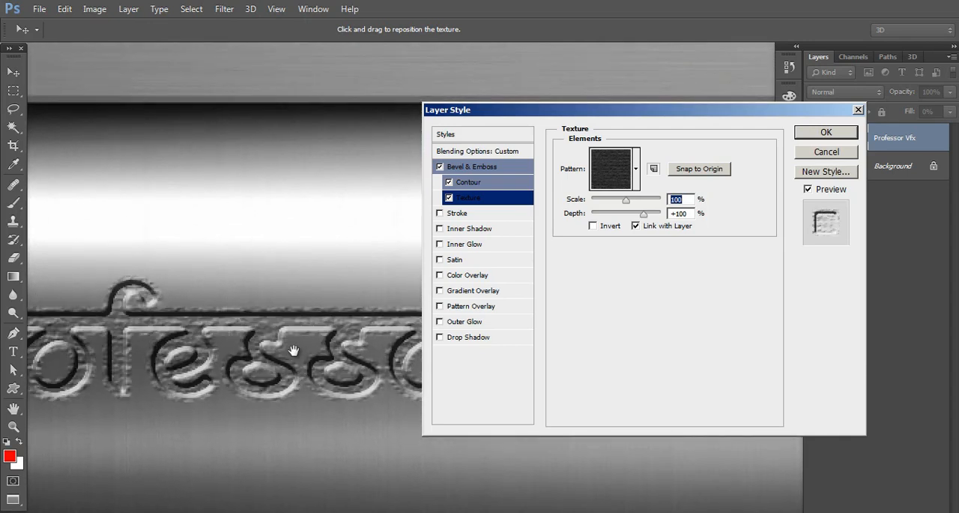
pyautogui.moveTo(295, 349); pyautogui.dragTo(309, 292)
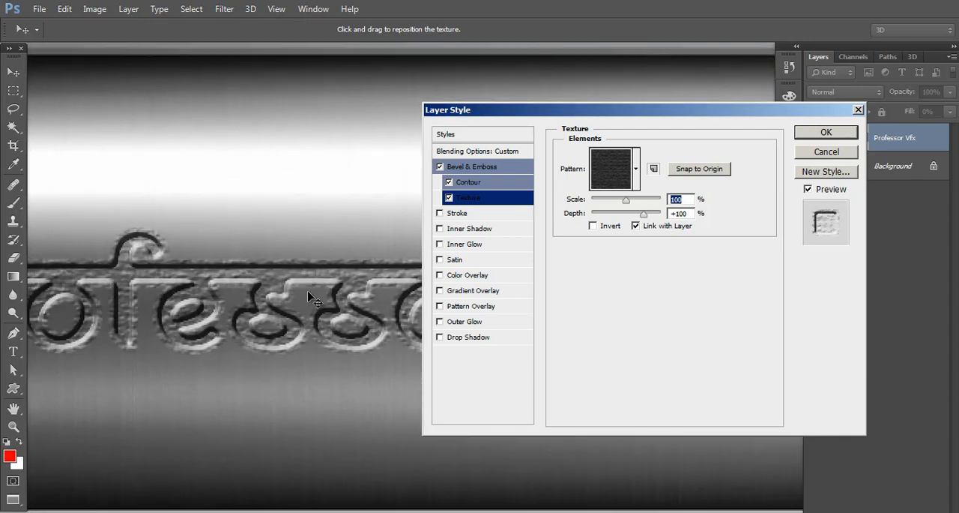
pyautogui.click(637, 169)
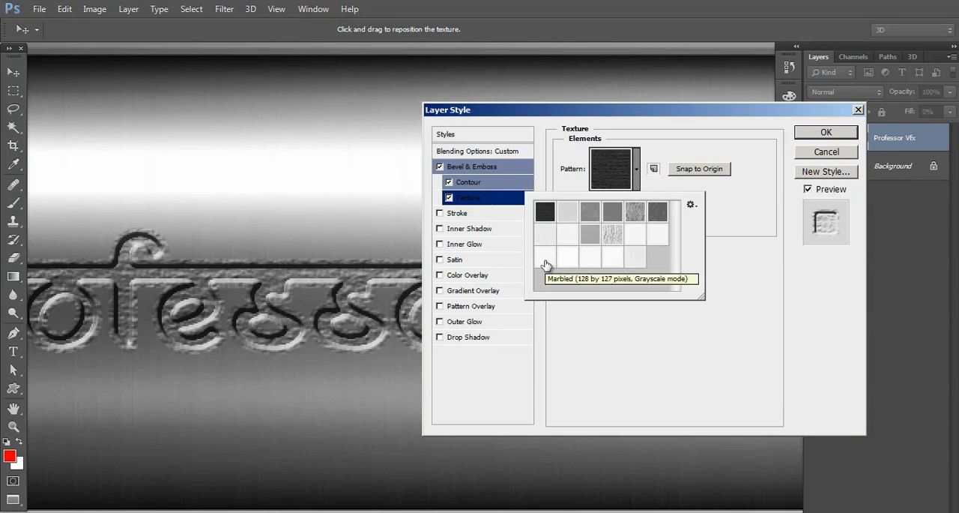
pyautogui.click(545, 262)
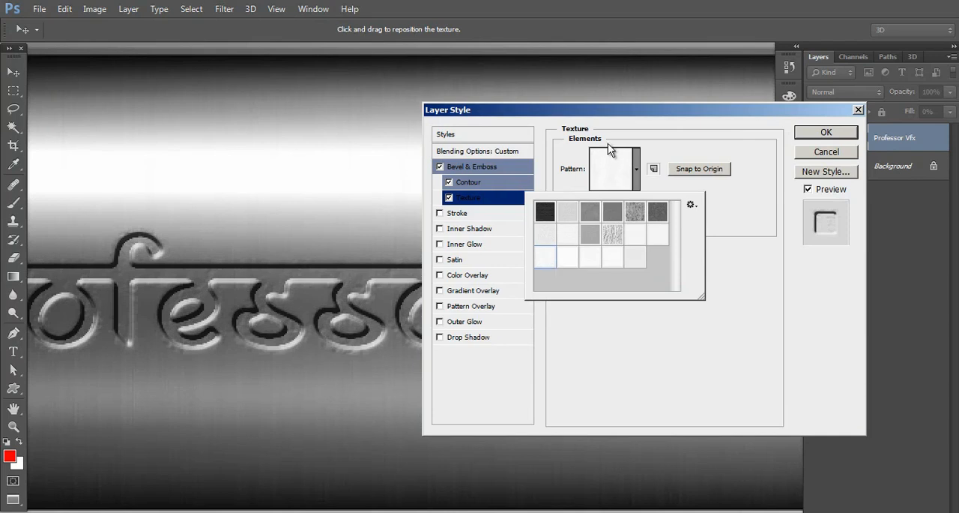
pyautogui.click(609, 115)
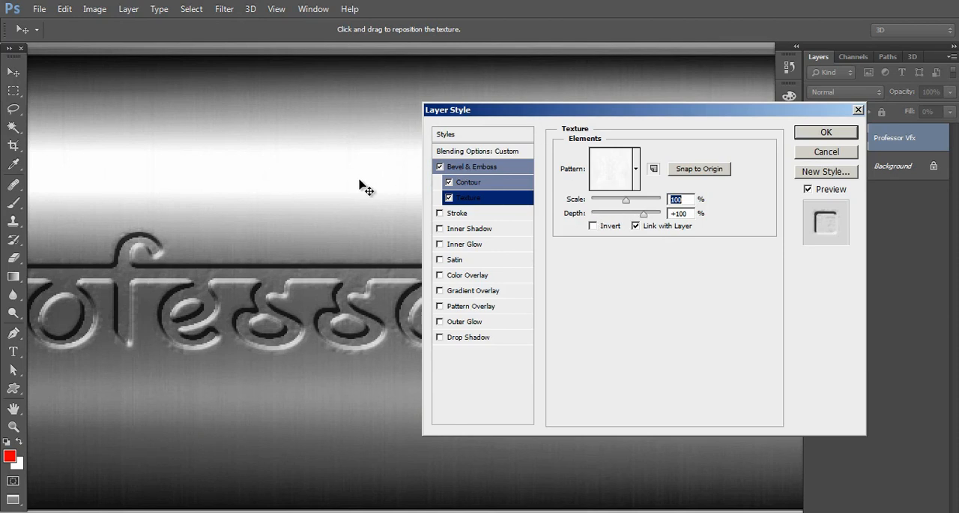
# Step: Set the bevel texture's depth to +79%
pyautogui.hotkey('ctrl', '-')
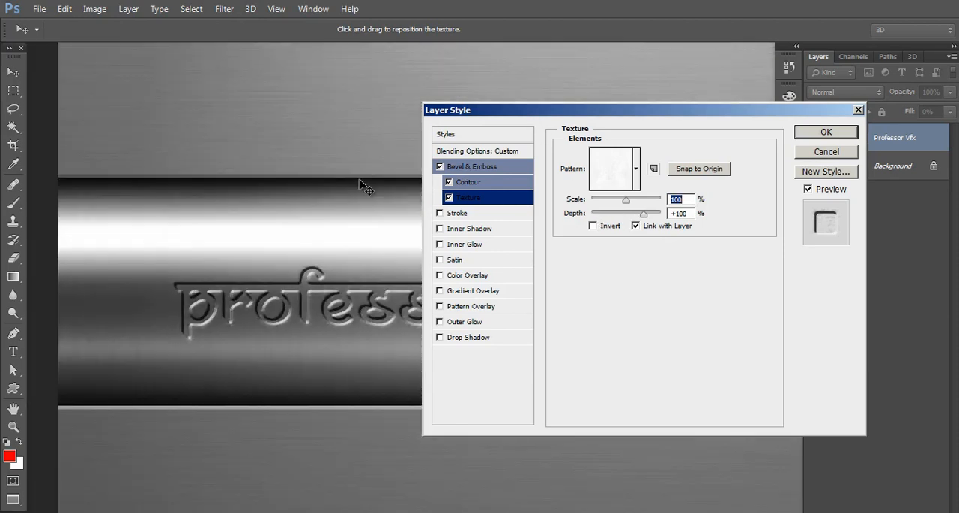
pyautogui.hotkey('ctrl', '-')
pyautogui.moveTo(363, 246); pyautogui.dragTo(244, 237)
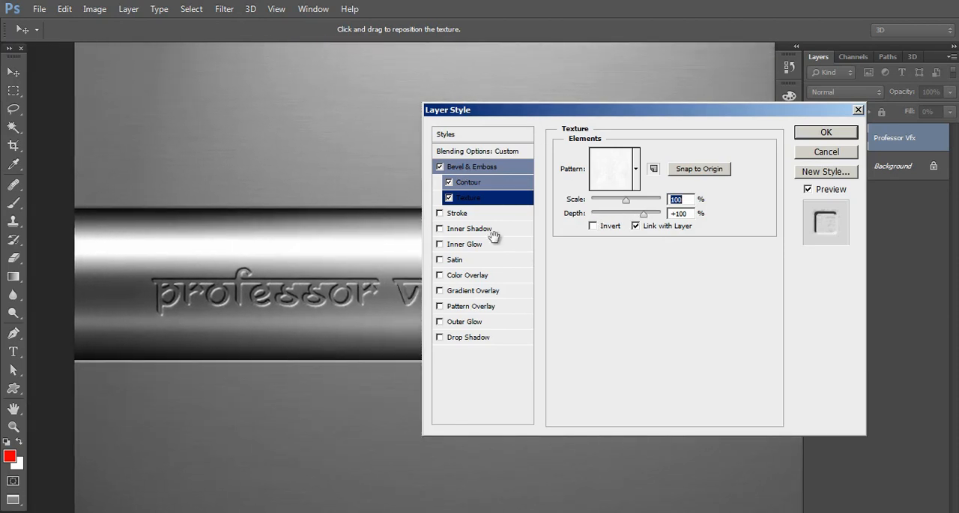
pyautogui.moveTo(643, 214); pyautogui.dragTo(641, 218)
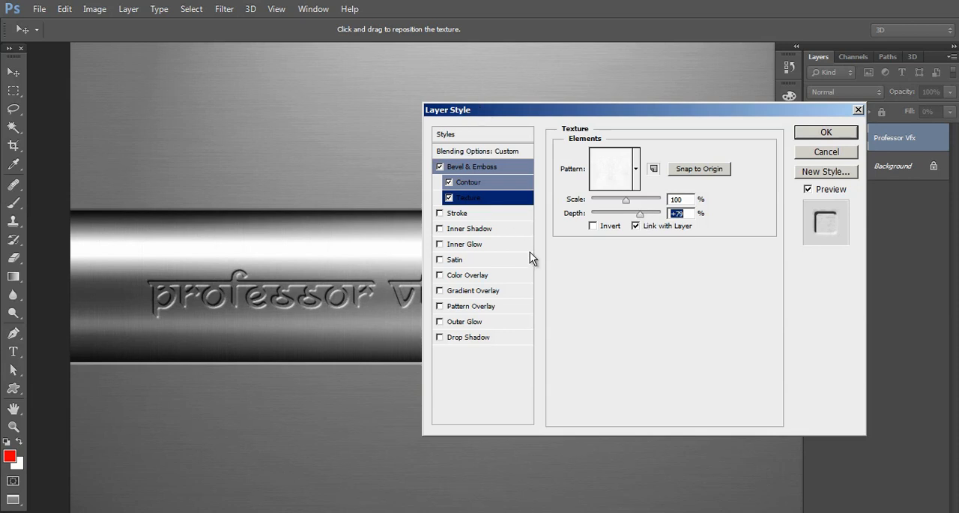
# Step: Enable Inner Shadow for the text and compare its angle with the Bevel & Emboss shading angle
pyautogui.click(469, 229)
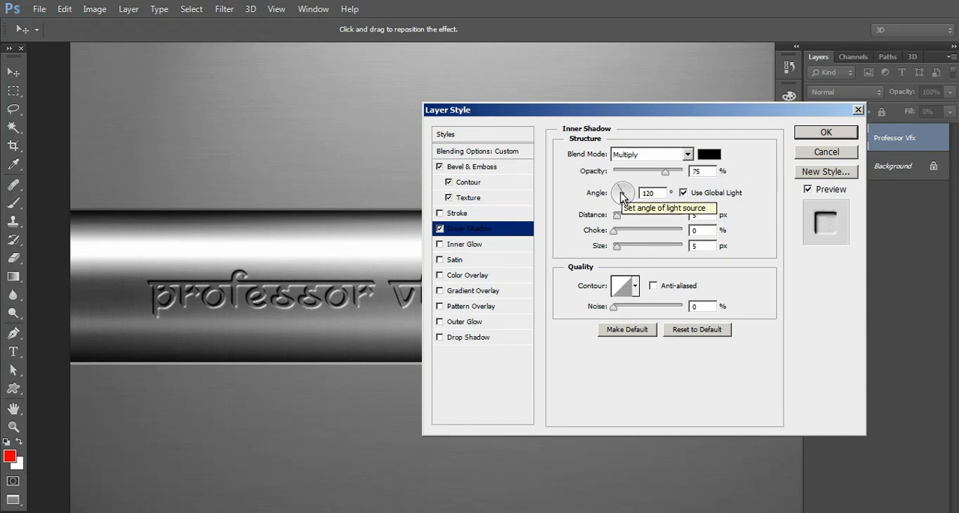
pyautogui.click(479, 170)
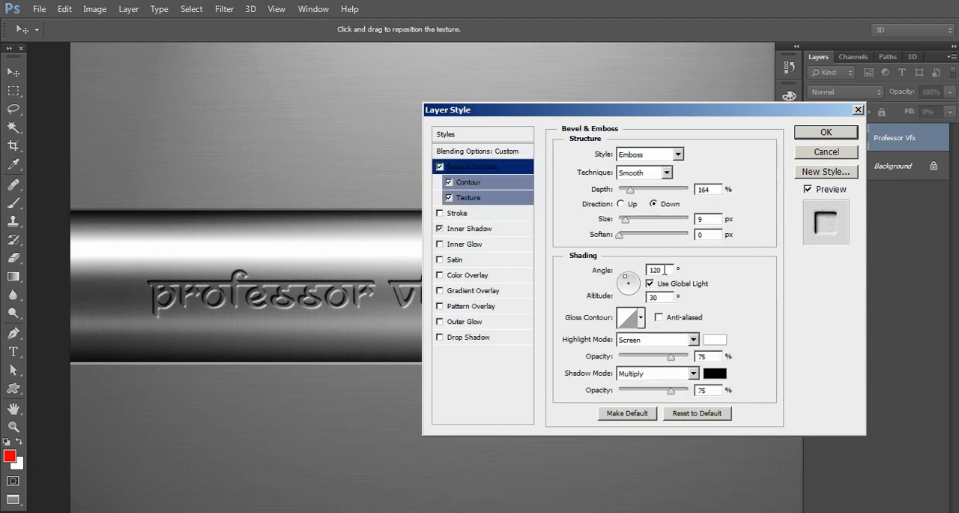
pyautogui.doubleClick(656, 270)
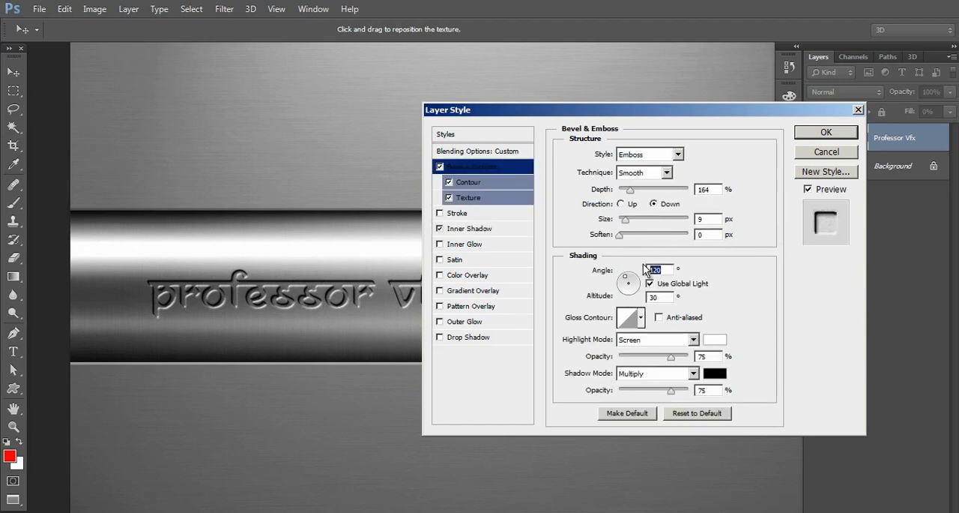
pyautogui.click(472, 228)
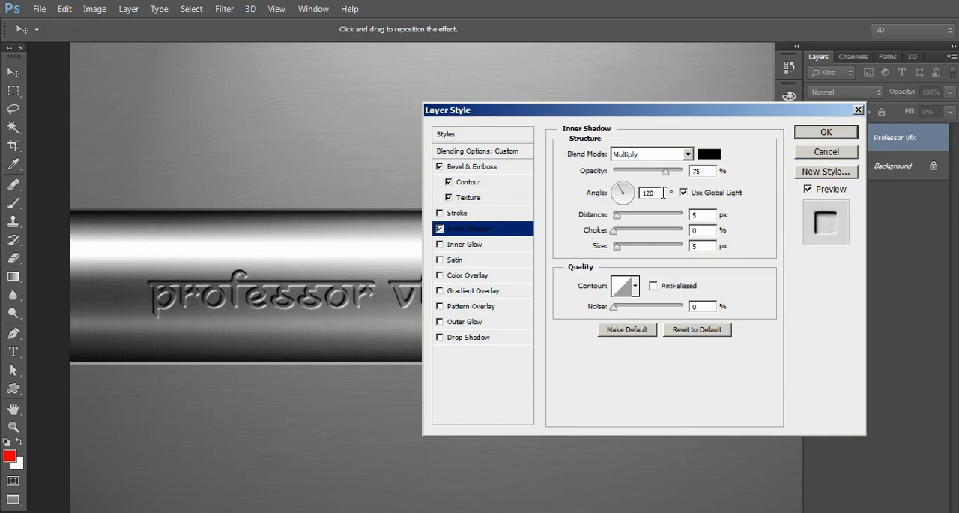
pyautogui.doubleClick(663, 192)
# Step: Examine the inner shadow on the letters up close while testing its distance
pyautogui.hotkey('ctrl', '+')
pyautogui.moveTo(200, 254); pyautogui.dragTo(332, 227)
pyautogui.hotkey('ctrl', '+')
pyautogui.hotkey('ctrl', '+')
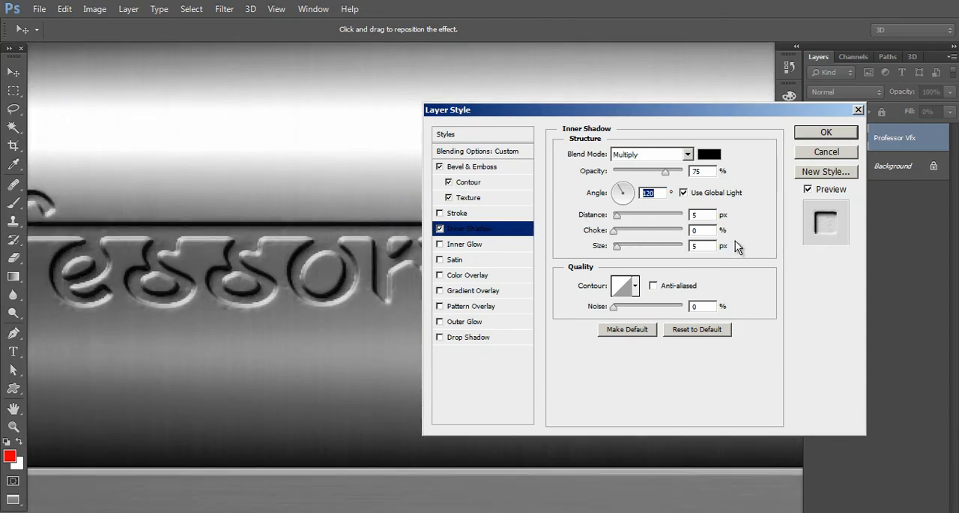
pyautogui.moveTo(619, 218); pyautogui.dragTo(618, 224)
pyautogui.hotkey('ctrl', '-')
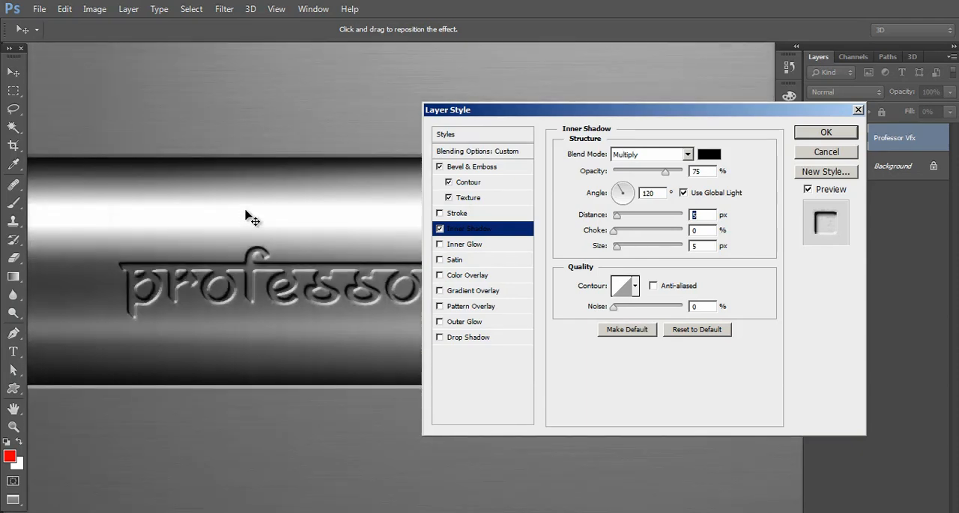
pyautogui.hotkey('ctrl', '+')
pyautogui.hotkey('ctrl', '+')
pyautogui.moveTo(209, 215); pyautogui.dragTo(266, 220)
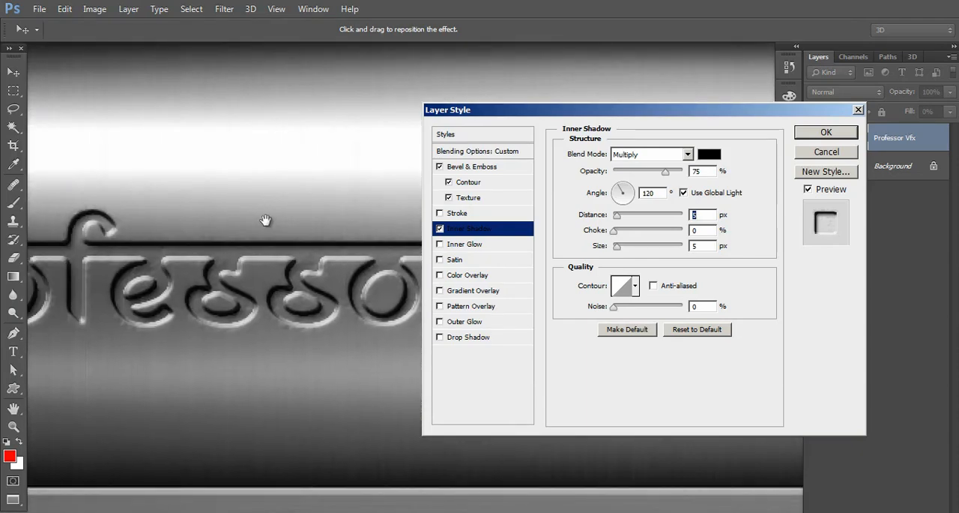
pyautogui.hotkey('ctrl', '-')
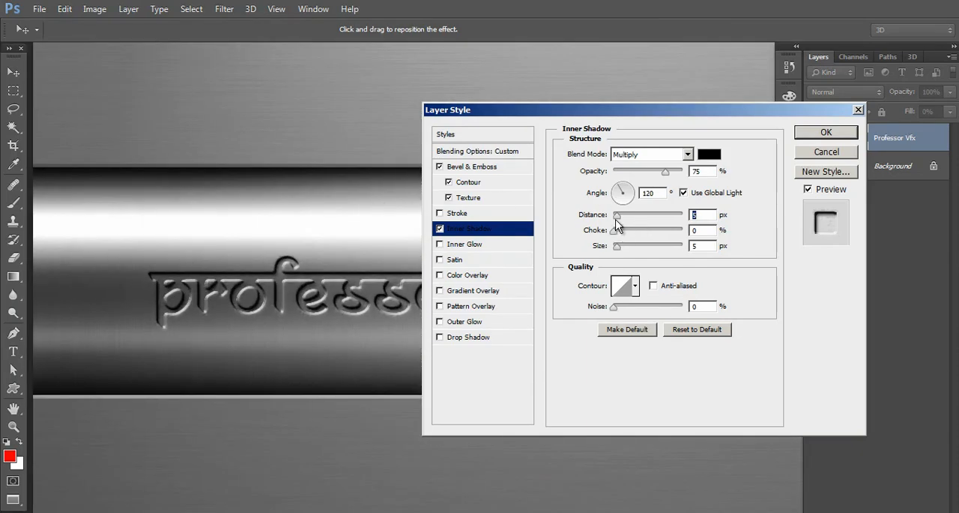
# Step: Set the inner shadow's distance to 6 px and its size to 7 px
pyautogui.moveTo(615, 217); pyautogui.dragTo(617, 217)
pyautogui.moveTo(353, 262); pyautogui.dragTo(299, 218)
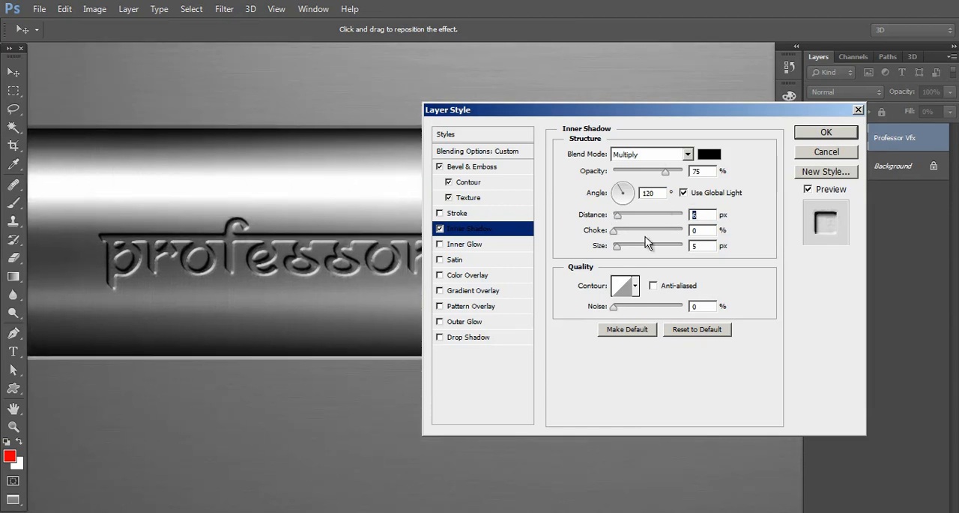
pyautogui.moveTo(619, 248); pyautogui.dragTo(620, 248)
# Step: Enable Outer Glow for the text and set its colour to the light grey cecece sampled from the steel
pyautogui.moveTo(467, 113); pyautogui.dragTo(428, 108)
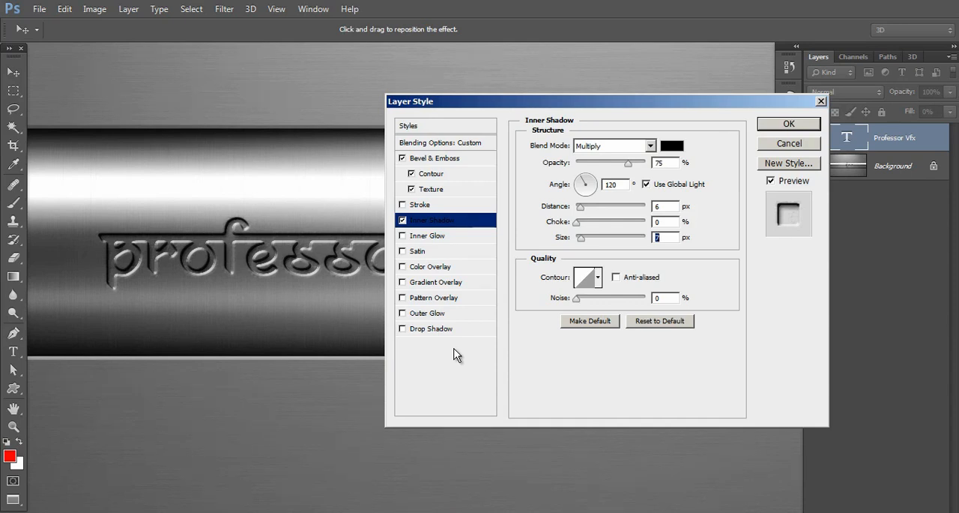
pyautogui.click(429, 314)
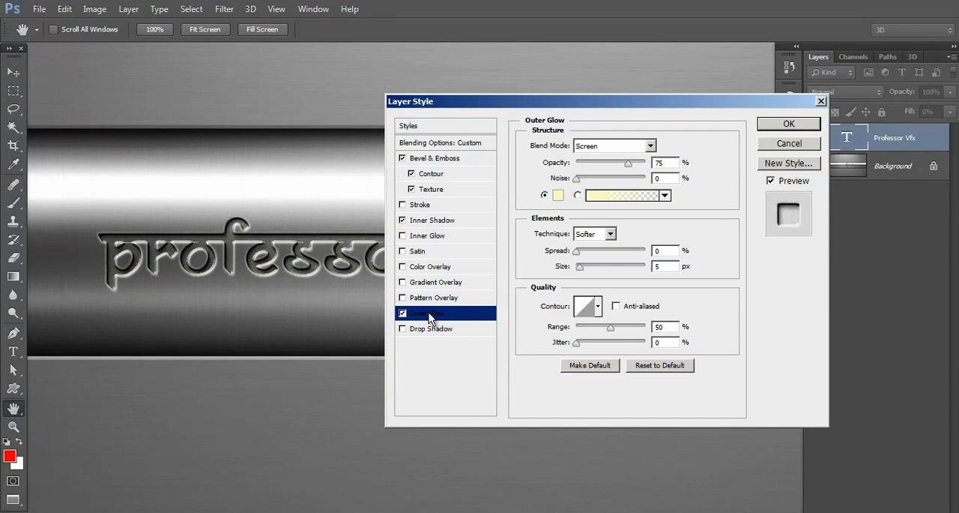
pyautogui.click(558, 195)
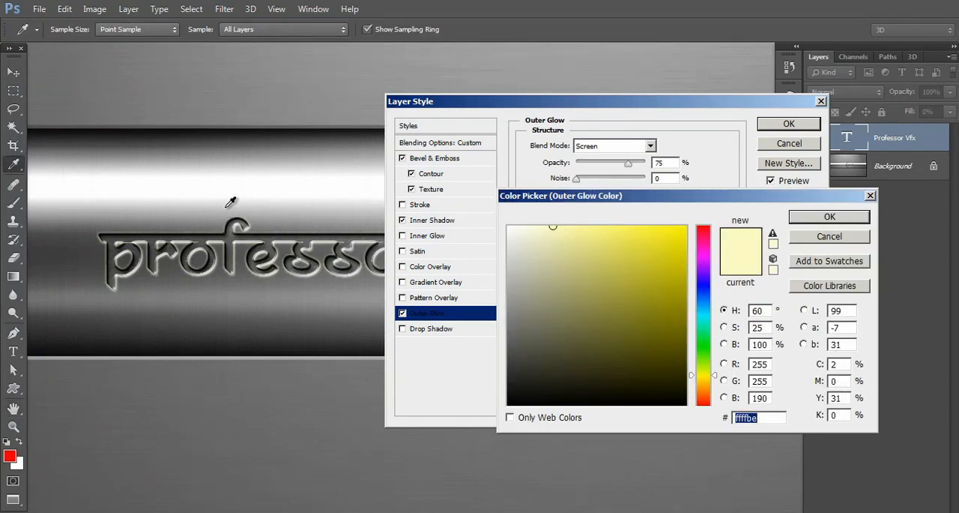
pyautogui.click(194, 190)
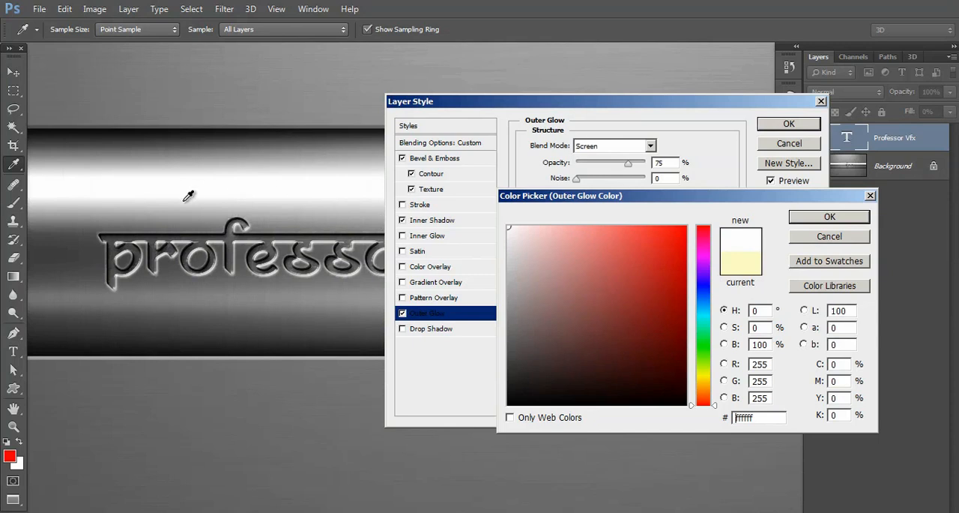
pyautogui.click(186, 201)
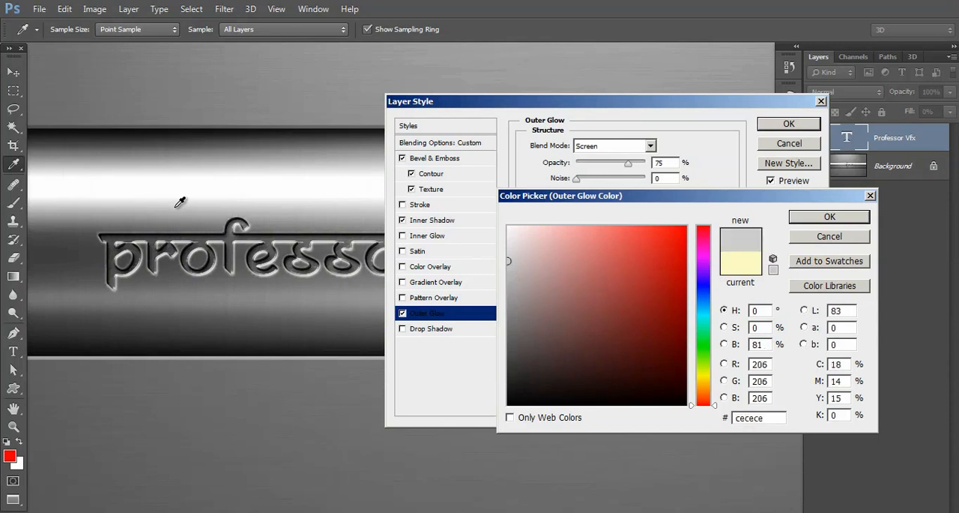
pyautogui.click(824, 216)
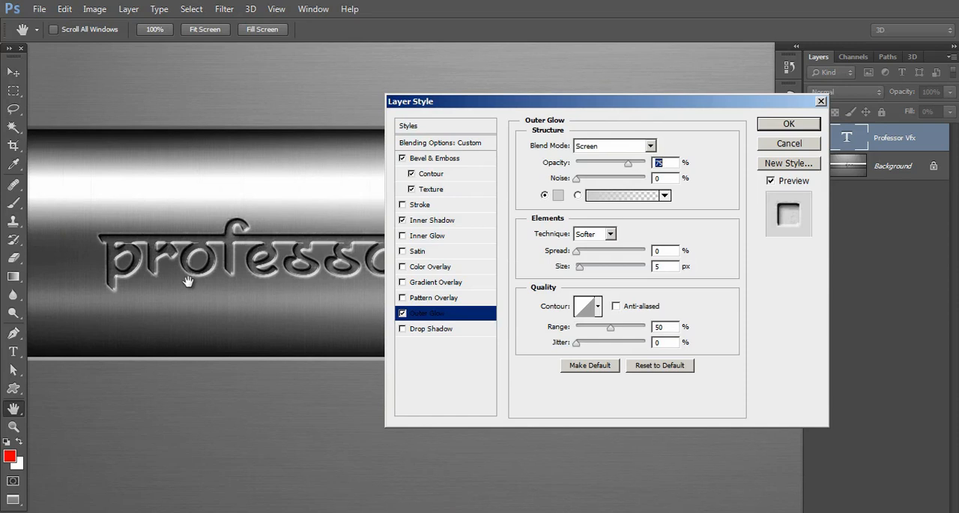
# Step: Lower the outer glow's opacity slightly and apply the layer style to the text
pyautogui.hotkey('ctrl', '+')
pyautogui.hotkey('ctrl', '-')
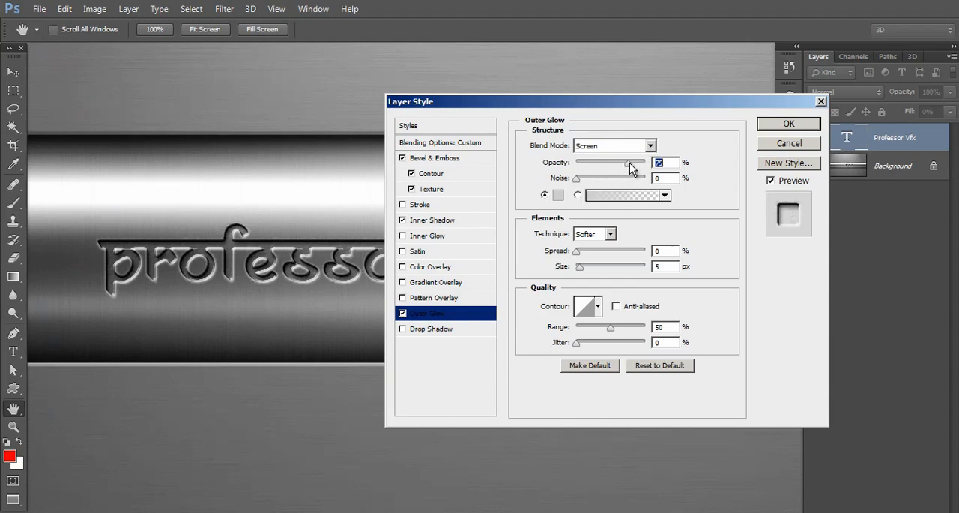
pyautogui.moveTo(629, 169); pyautogui.dragTo(626, 171)
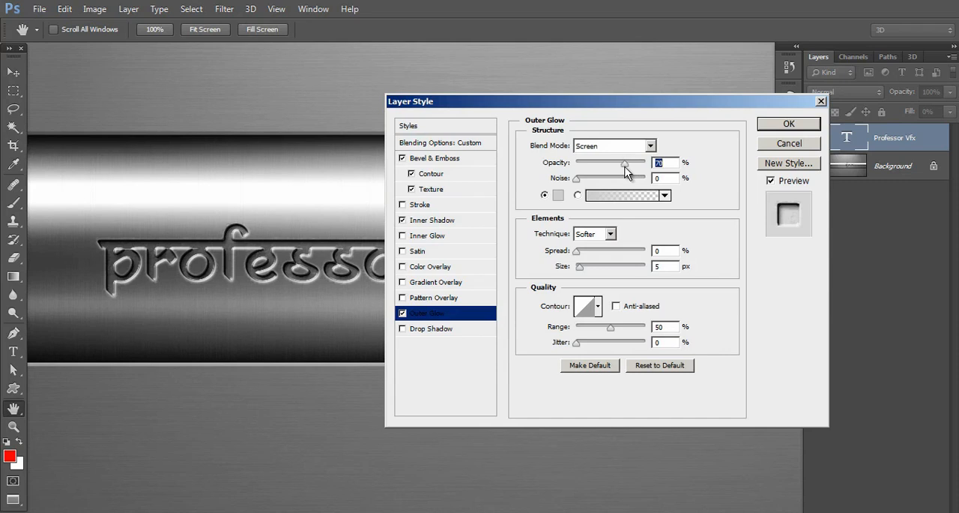
pyautogui.click(787, 125)
pyautogui.press('v')
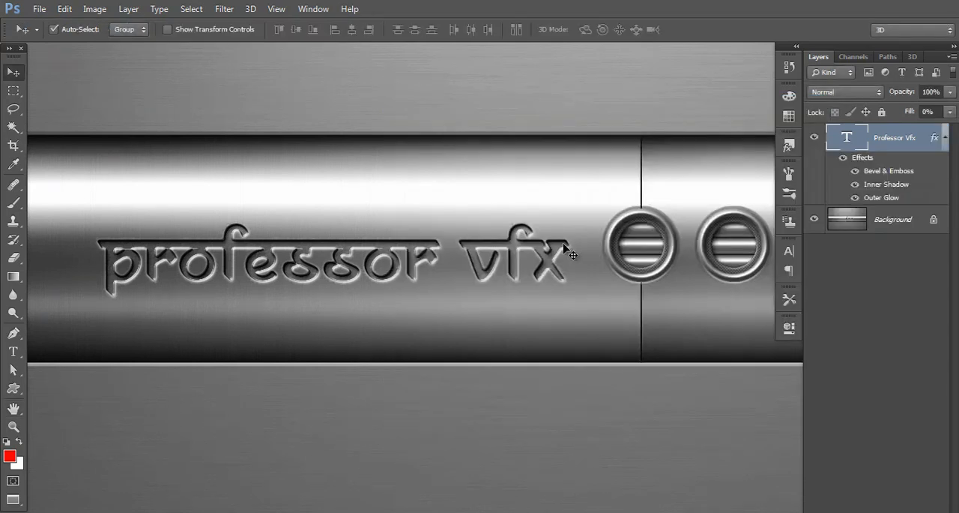
# Step: Return from full screen to the standard screen mode that shows the document tabs
pyautogui.hotkey('ctrl', '-')
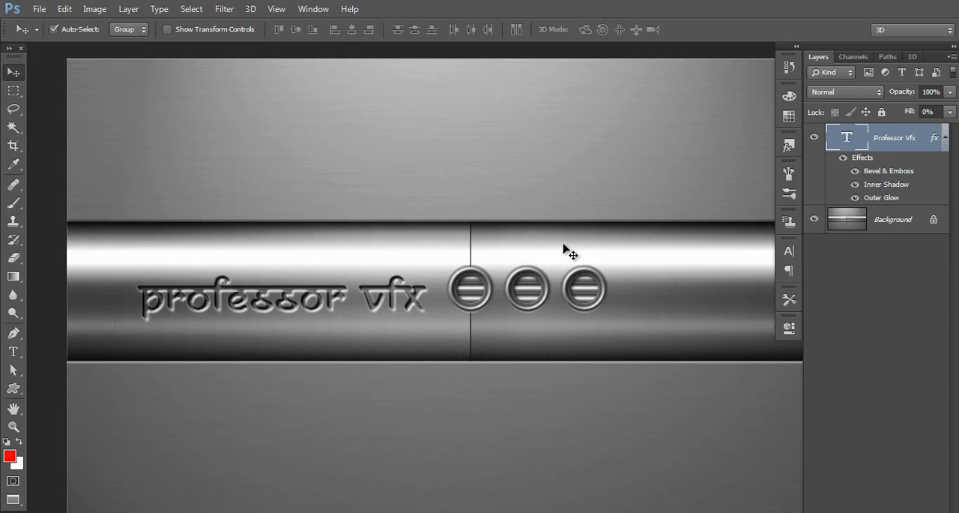
pyautogui.press('f')
pyautogui.press('f')
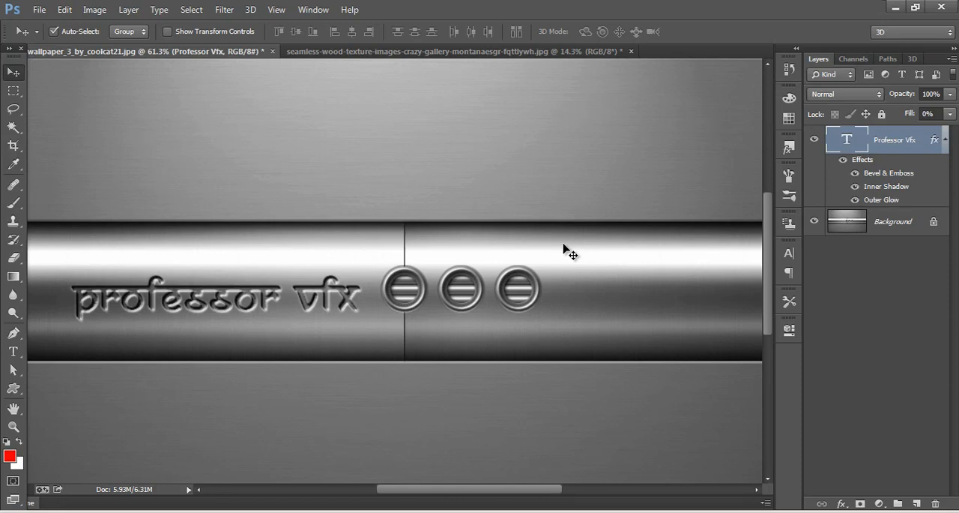
# Step: Delete the Professor Vfx text layer from the wood texture document and return to the steel image
pyautogui.click(382, 52)
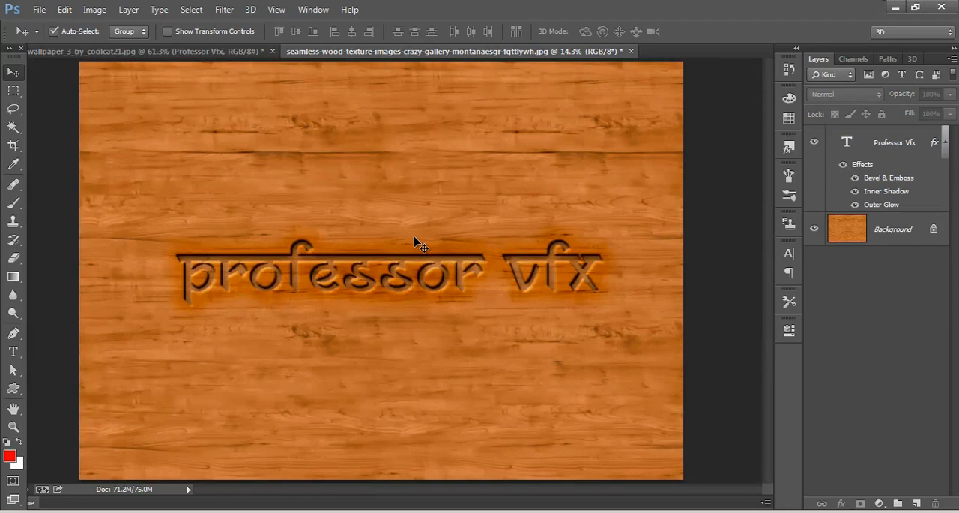
pyautogui.click(861, 144)
pyautogui.press('Delete')
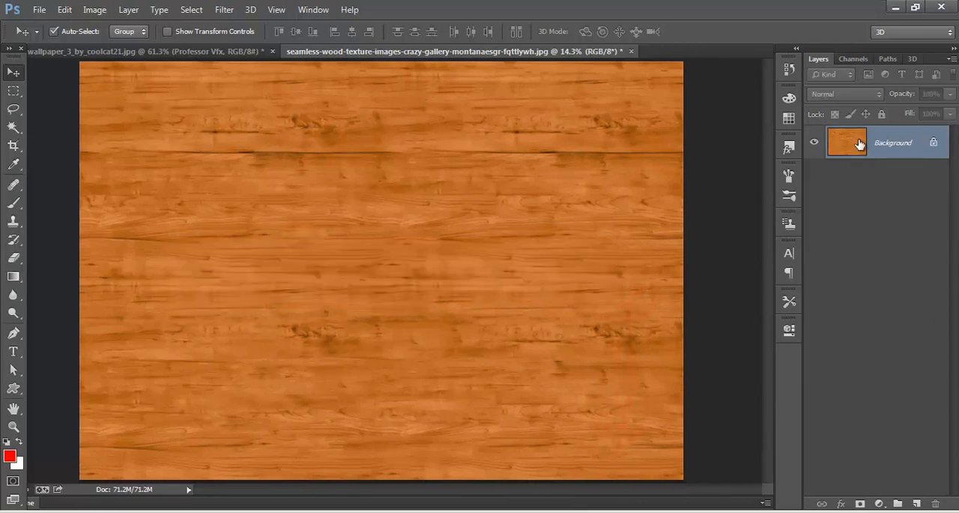
pyautogui.click(198, 54)
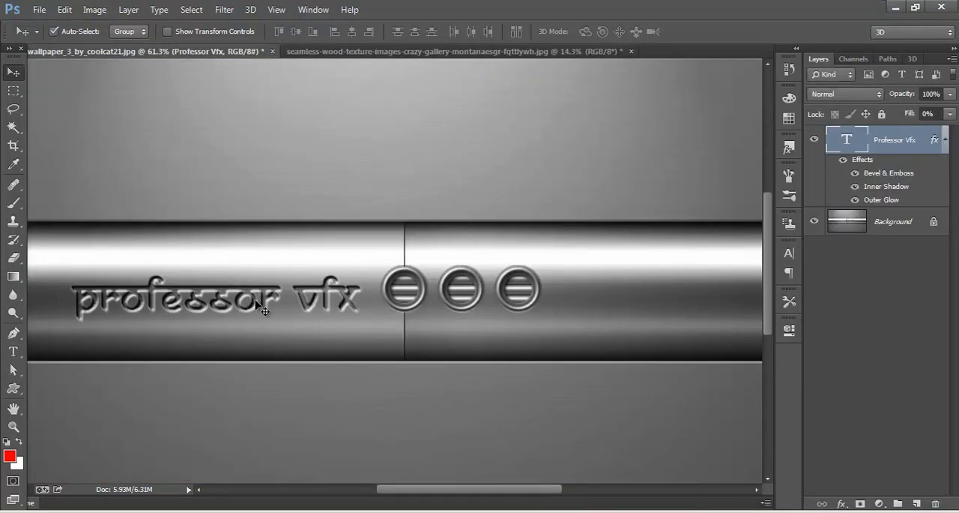
# Step: Copy the engraved Professor Vfx text layer into the wood texture document and set its font size to about 158.71 pt
pyautogui.moveTo(257, 303); pyautogui.dragTo(347, 238)
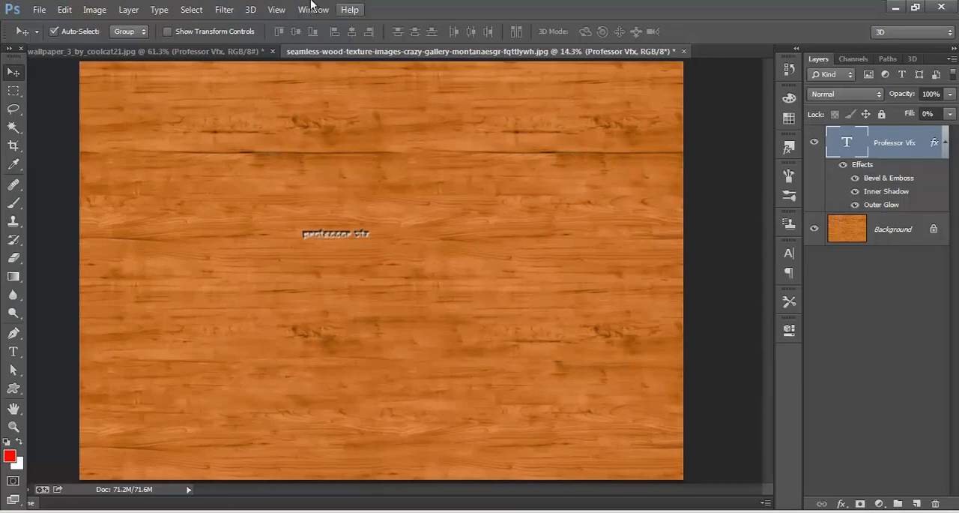
pyautogui.click(313, 9)
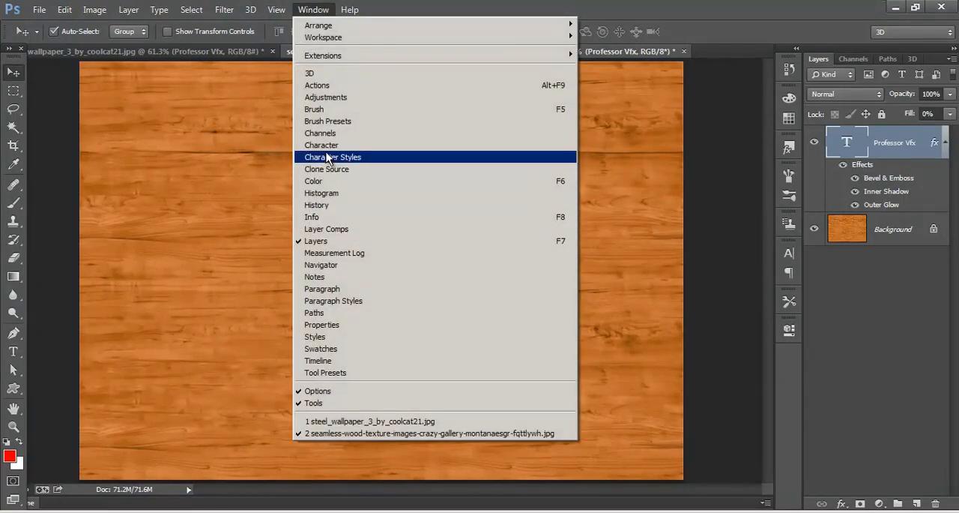
pyautogui.click(325, 146)
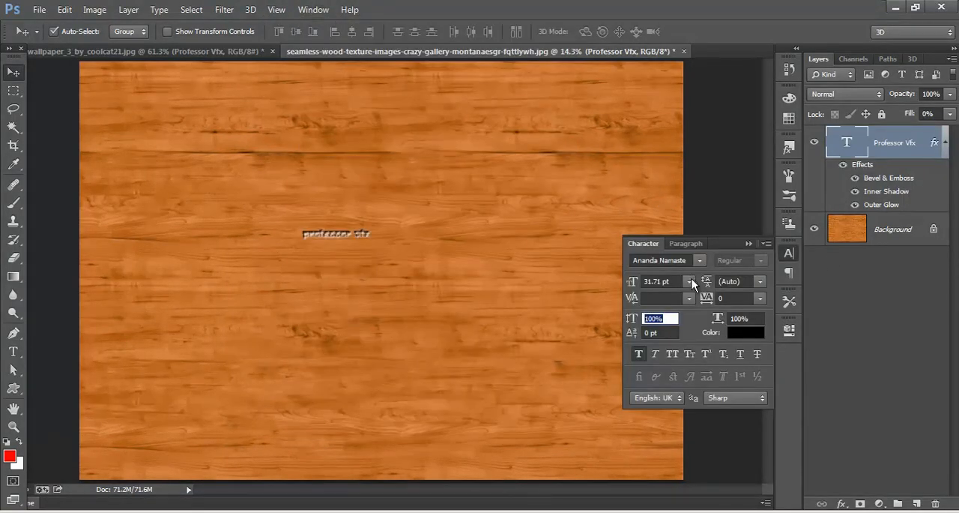
pyautogui.click(690, 281)
pyautogui.click(691, 282)
pyautogui.moveTo(631, 284)
pyautogui.mouseDown()
pyautogui.moveTo(681, 285)
pyautogui.moveTo(643, 283)
pyautogui.mouseUp()
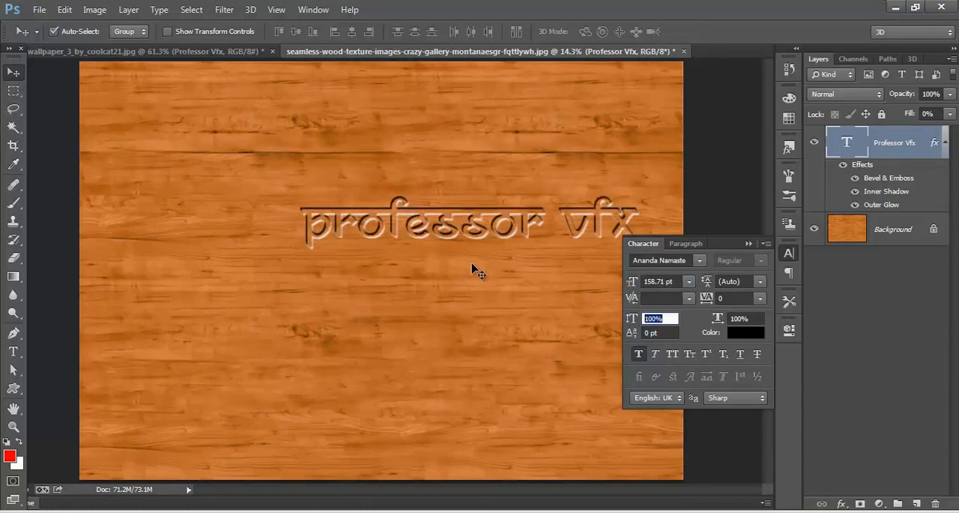
# Step: Set the text's font size to 176.71 pt, centre it on the wood texture and switch to full screen with the menu bar
pyautogui.moveTo(458, 231); pyautogui.dragTo(372, 264)
pyautogui.moveTo(628, 287); pyautogui.dragTo(632, 287)
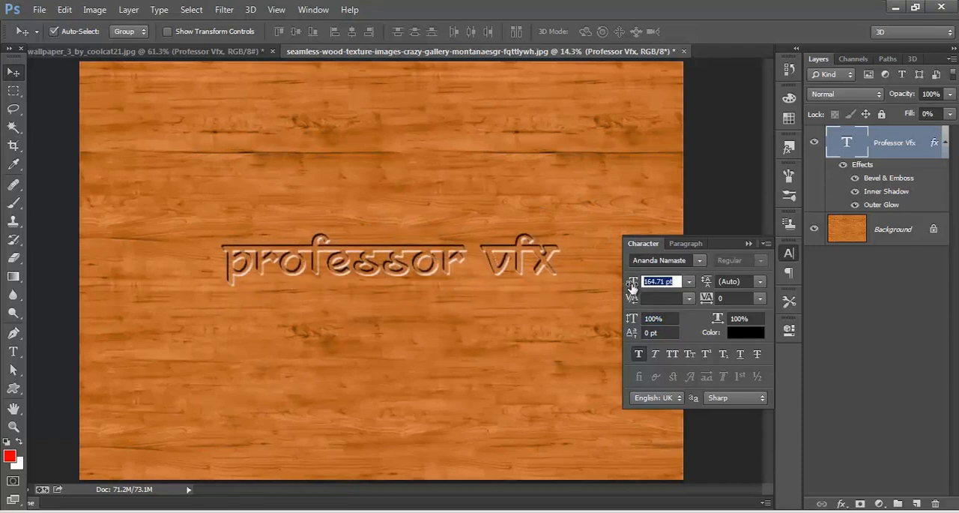
pyautogui.click(346, 131)
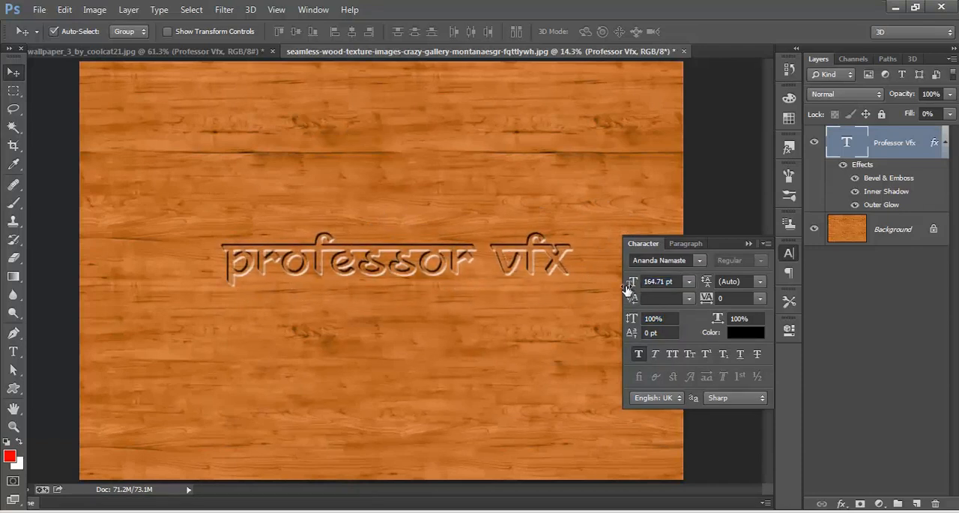
pyautogui.moveTo(627, 286); pyautogui.dragTo(639, 281)
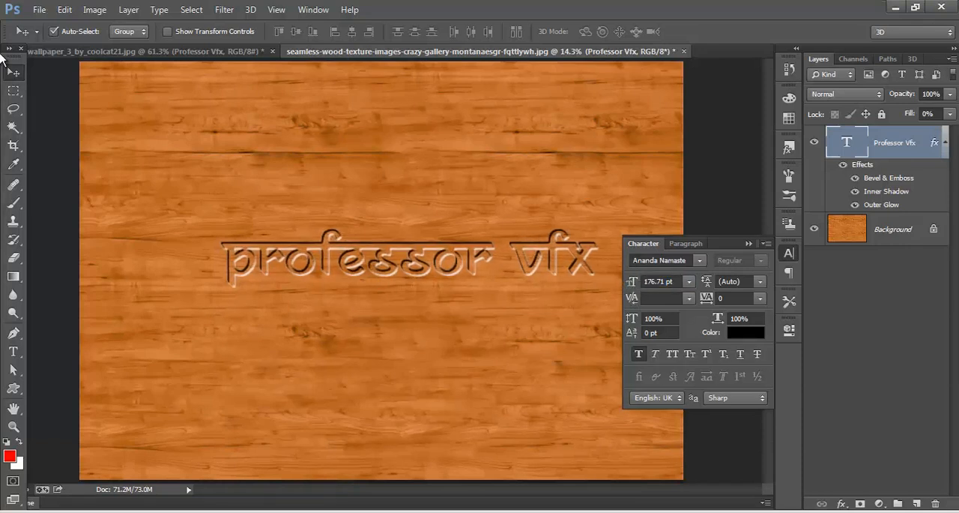
pyautogui.moveTo(402, 271); pyautogui.dragTo(367, 276)
pyautogui.press('f')
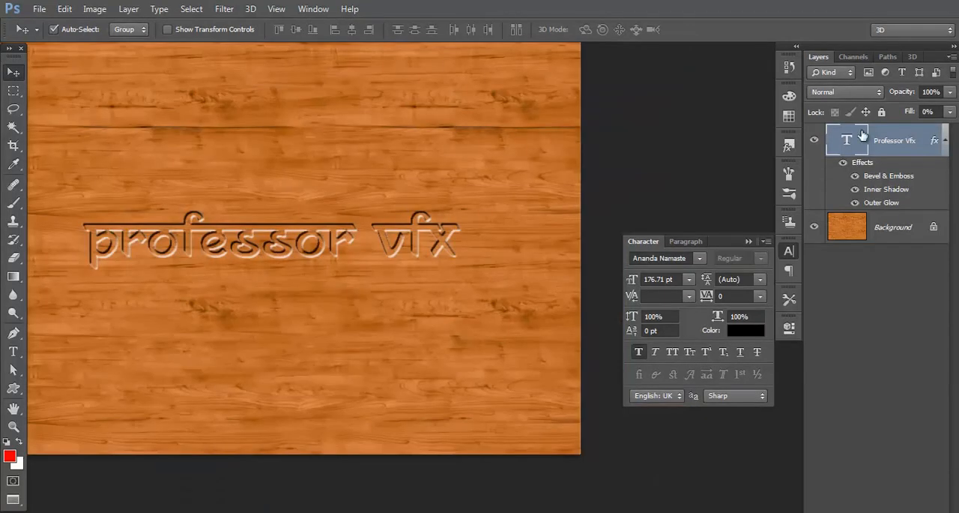
# Step: Set the text's Bevel & Emboss to Chisel Hard technique, 205% depth, 27 px size and Overlay highlight mode
pyautogui.rightClick(868, 132)
pyautogui.click(868, 138)
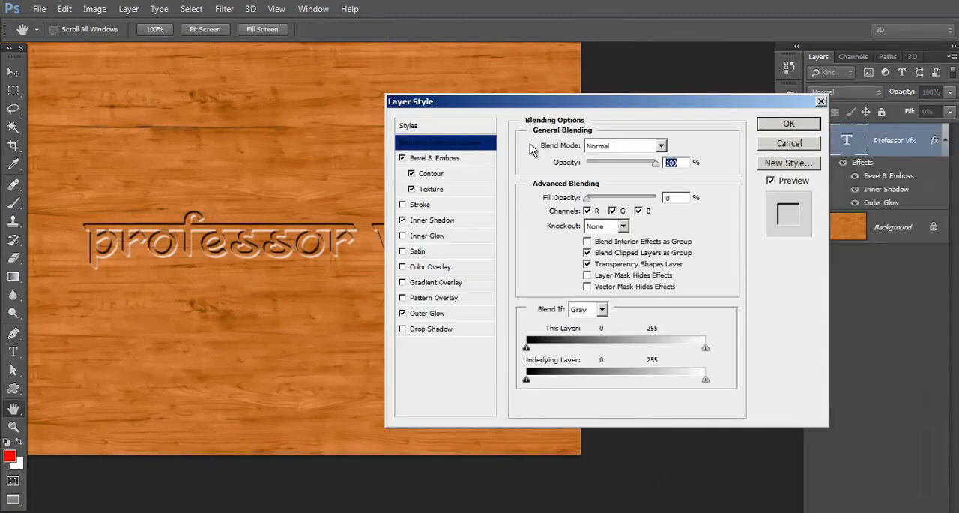
pyautogui.click(435, 157)
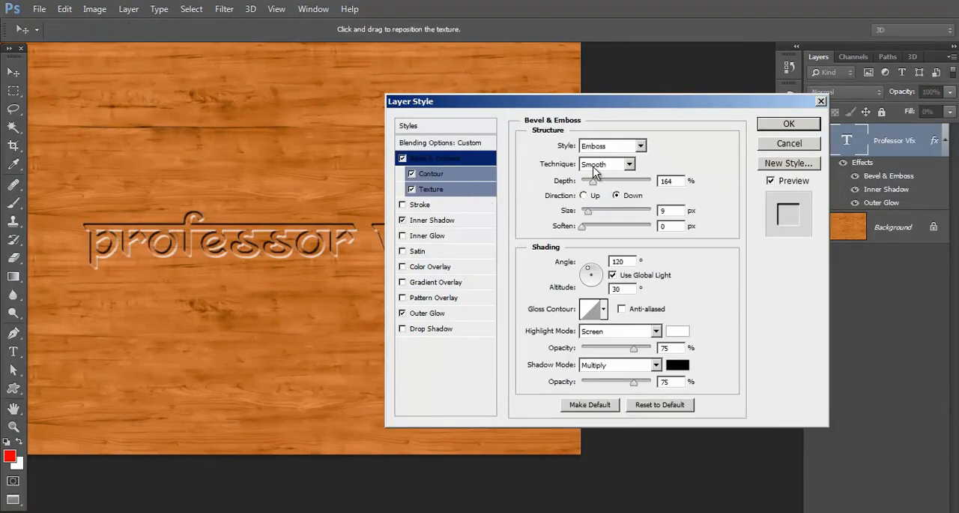
pyautogui.click(633, 167)
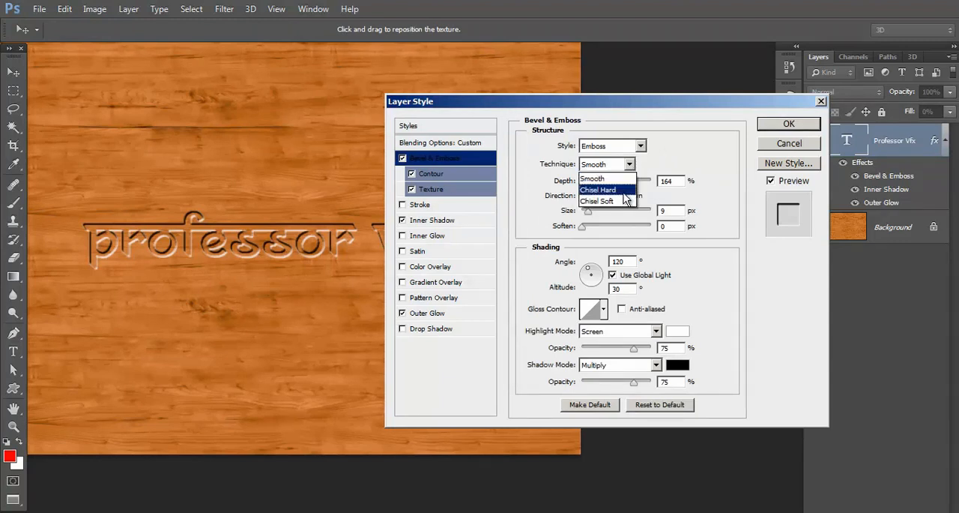
pyautogui.click(625, 199)
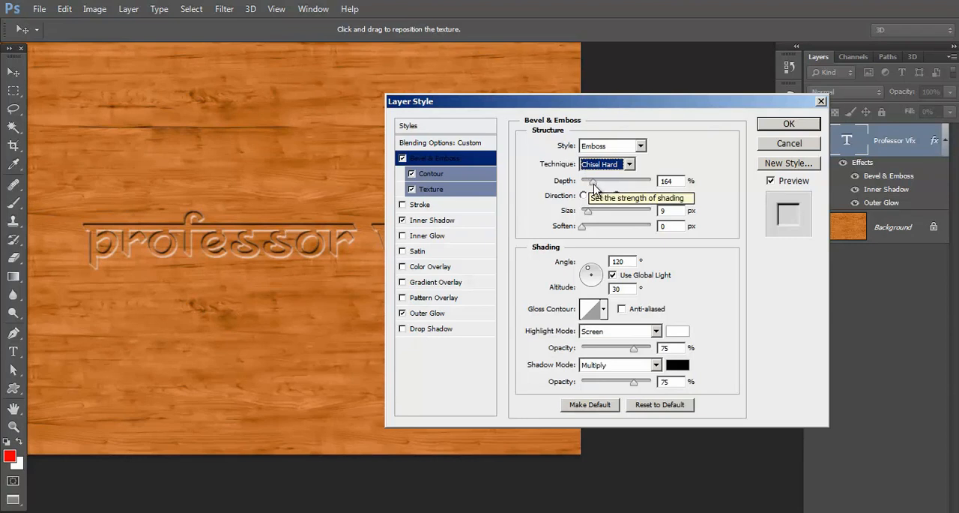
pyautogui.moveTo(594, 184); pyautogui.dragTo(597, 188)
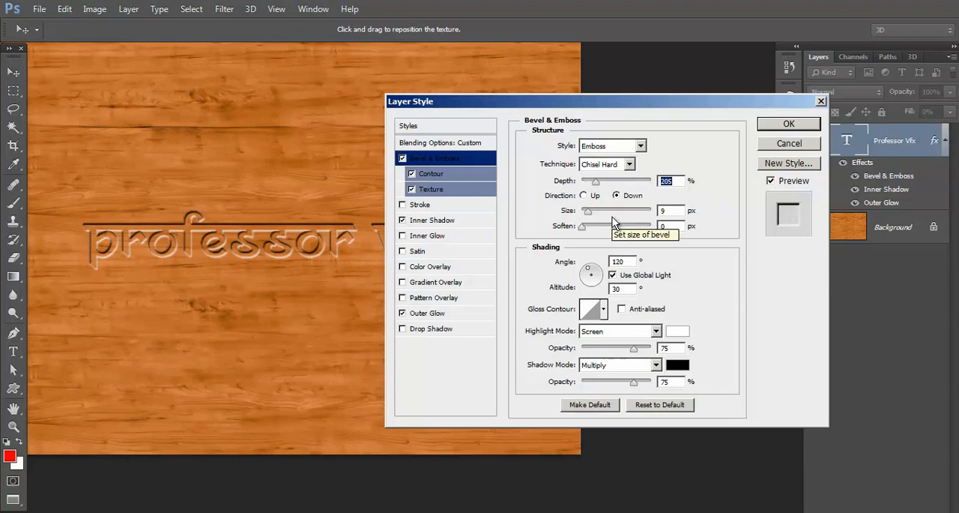
pyautogui.moveTo(604, 210); pyautogui.dragTo(594, 215)
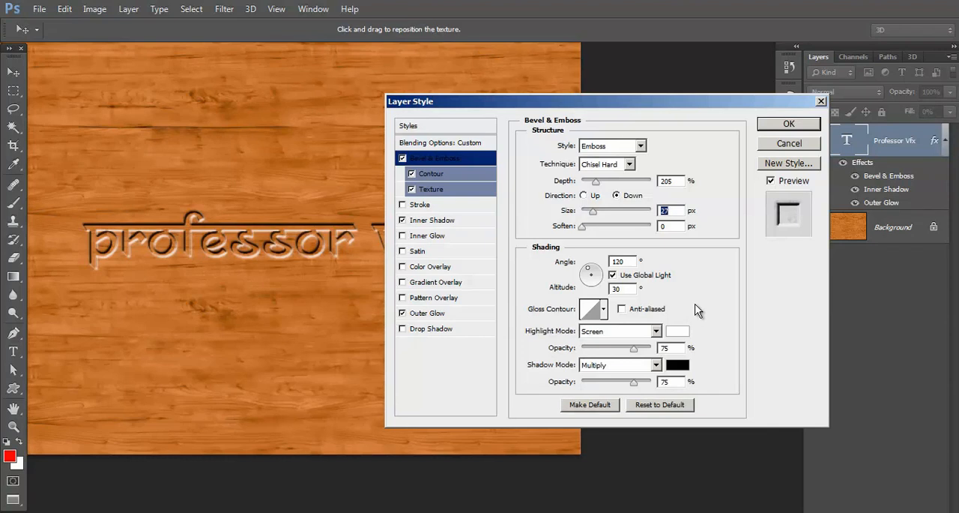
pyautogui.click(657, 331)
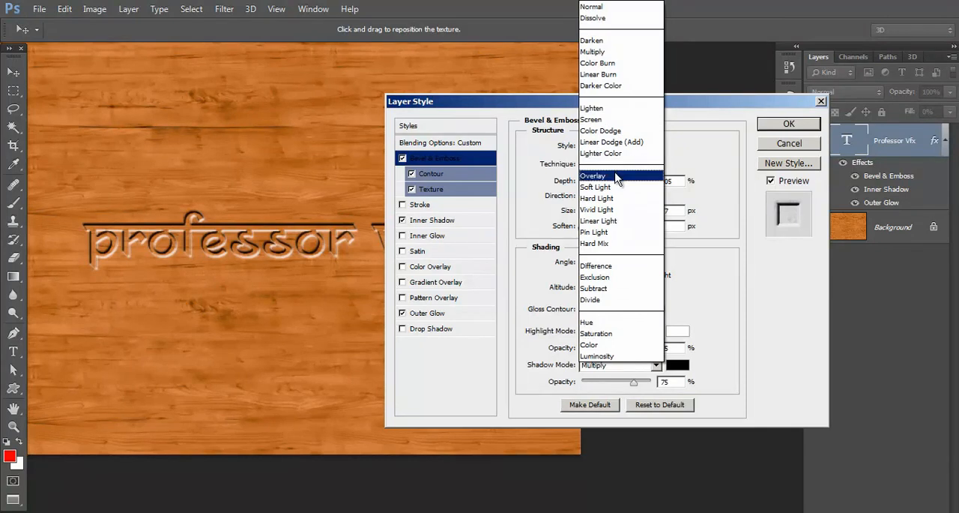
pyautogui.click(616, 176)
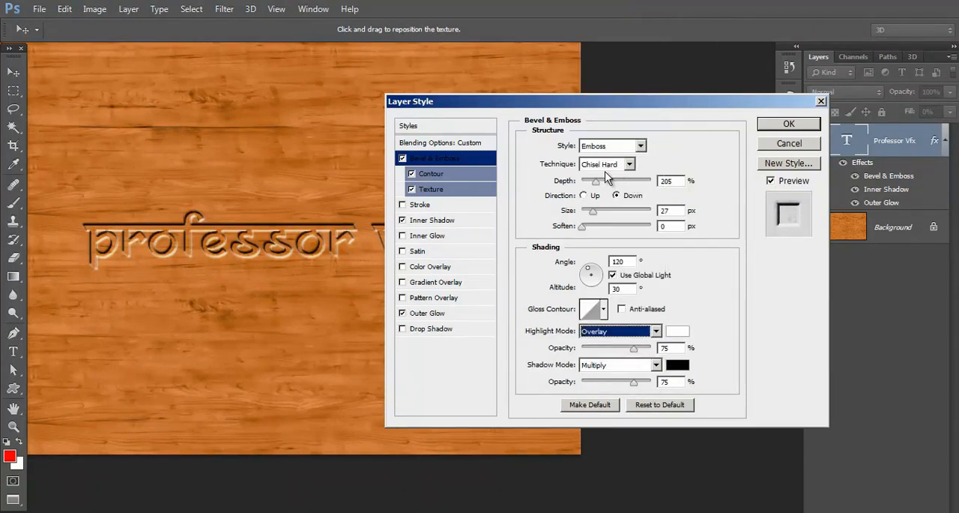
# Step: Review the texture pattern and contour choices of the text's Bevel & Emboss effect
pyautogui.click(445, 187)
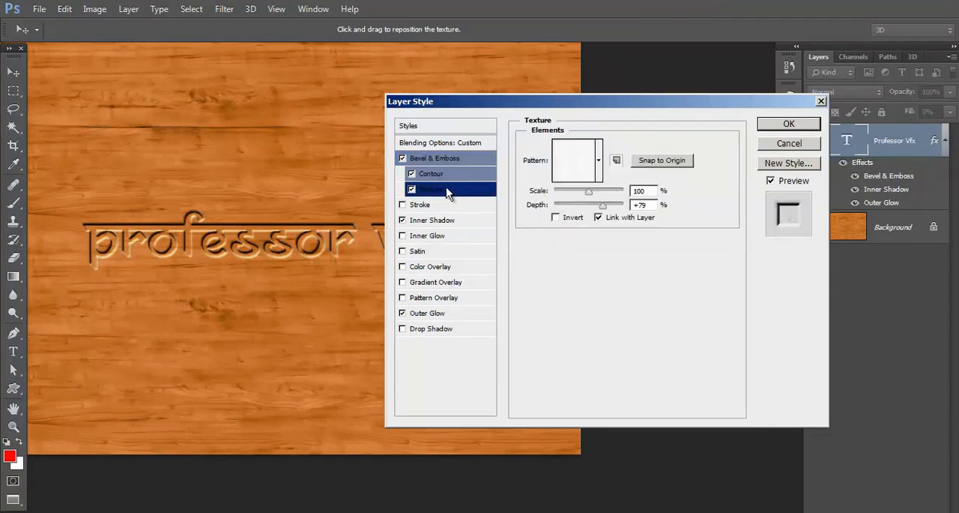
pyautogui.click(601, 167)
pyautogui.click(538, 104)
pyautogui.click(434, 177)
pyautogui.click(579, 149)
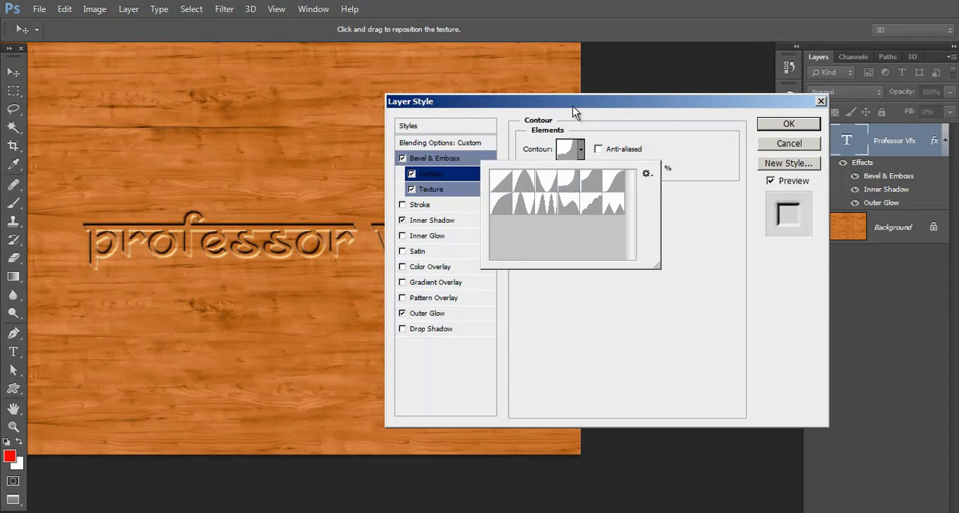
pyautogui.click(574, 112)
# Step: Set the text's inner shadow to a distance of 25 px and a size of 21 px, and check the letters up close
pyautogui.click(437, 219)
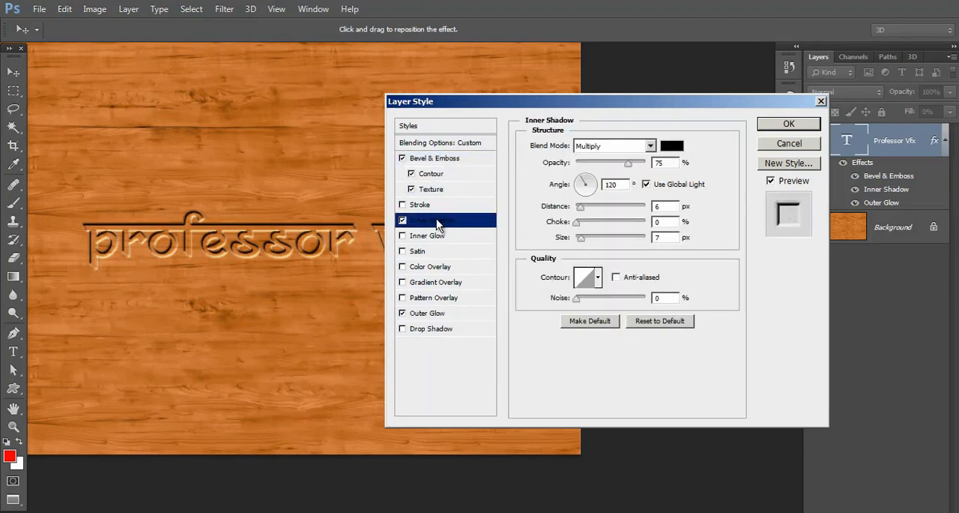
pyautogui.click(581, 208)
pyautogui.moveTo(583, 214); pyautogui.dragTo(586, 240)
pyautogui.hotkey('ctrl', '+')
pyautogui.hotkey('ctrl', '+')
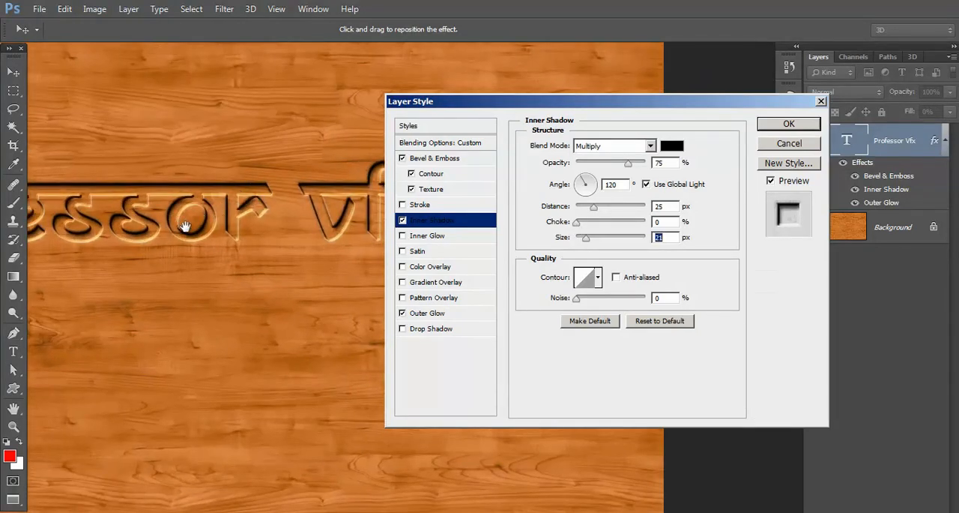
pyautogui.moveTo(185, 224); pyautogui.dragTo(398, 244)
pyautogui.moveTo(227, 251); pyautogui.dragTo(334, 248)
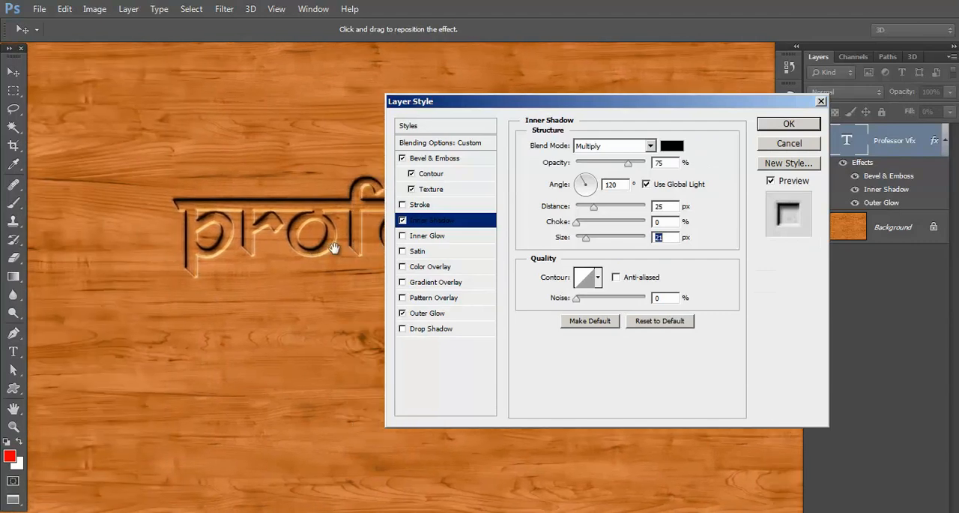
pyautogui.hotkey('ctrl', '+')
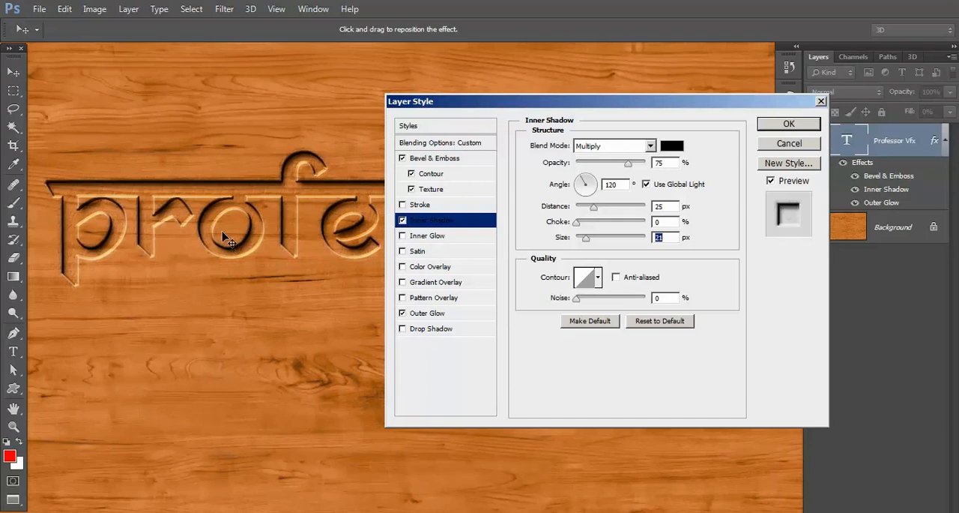
# Step: Set the text's outer glow colour to black 000000 and its blend mode to Color Burn
pyautogui.click(429, 315)
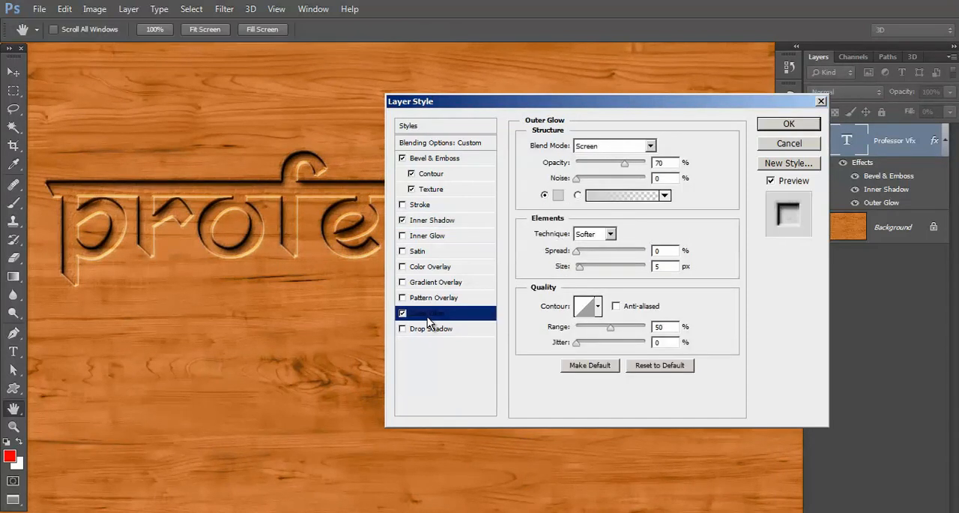
pyautogui.click(561, 196)
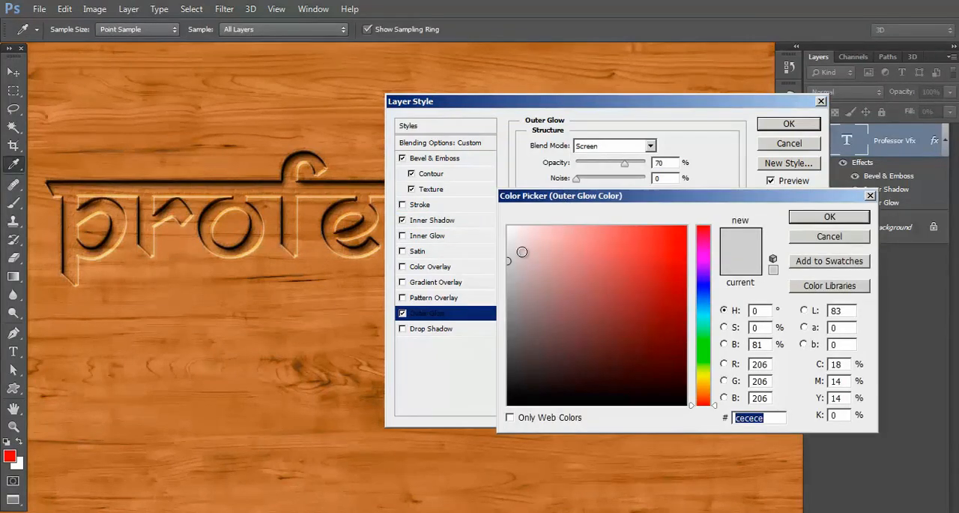
pyautogui.moveTo(550, 333); pyautogui.dragTo(487, 423)
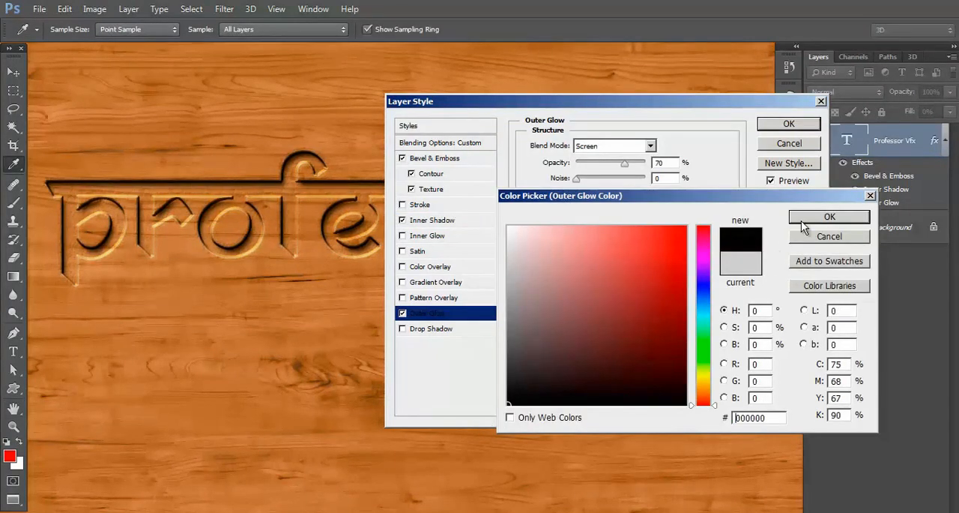
pyautogui.click(808, 221)
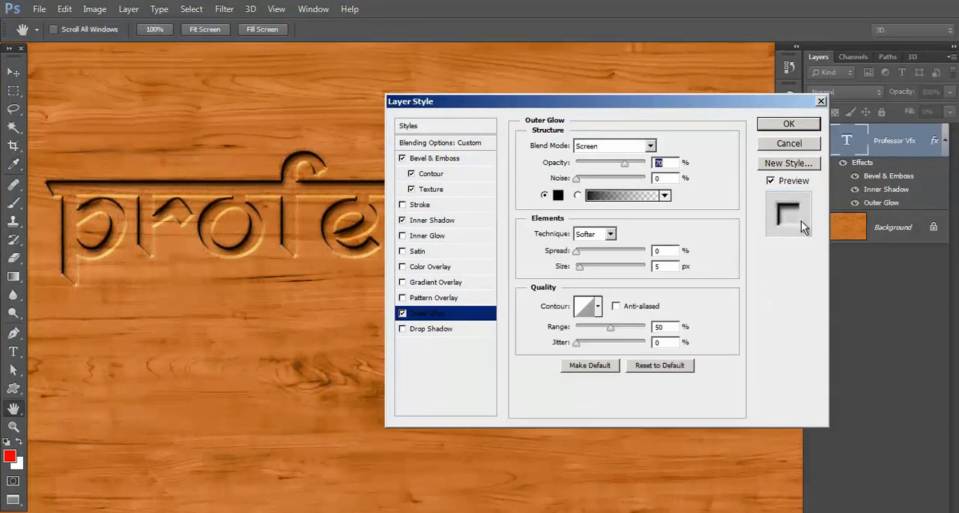
pyautogui.click(651, 146)
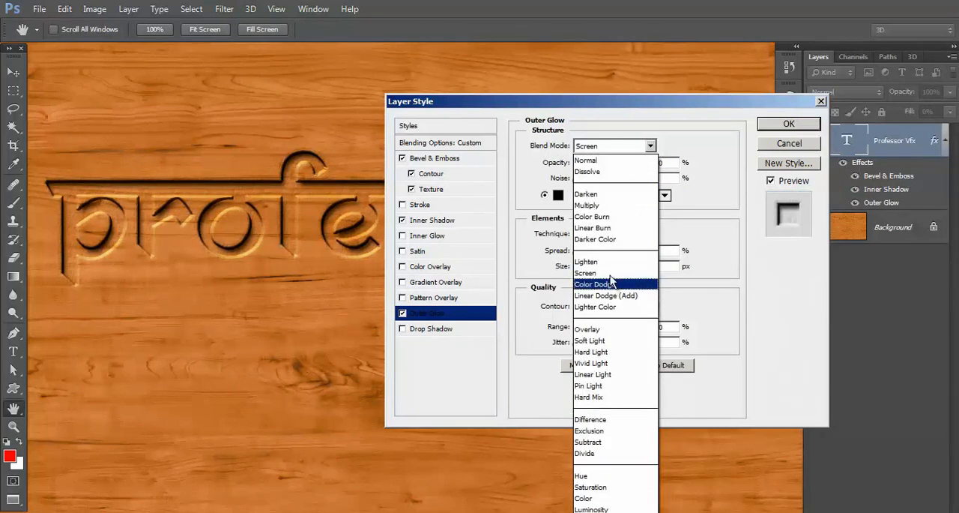
pyautogui.click(610, 218)
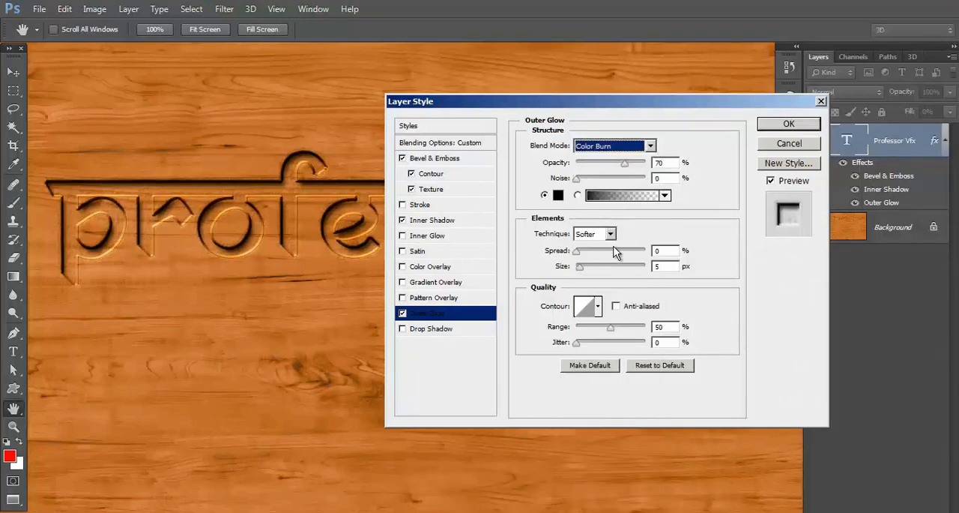
# Step: Set the outer glow's size to 250 px and its opacity to about 17%, and apply the layer style
pyautogui.hotkey('ctrl', '-')
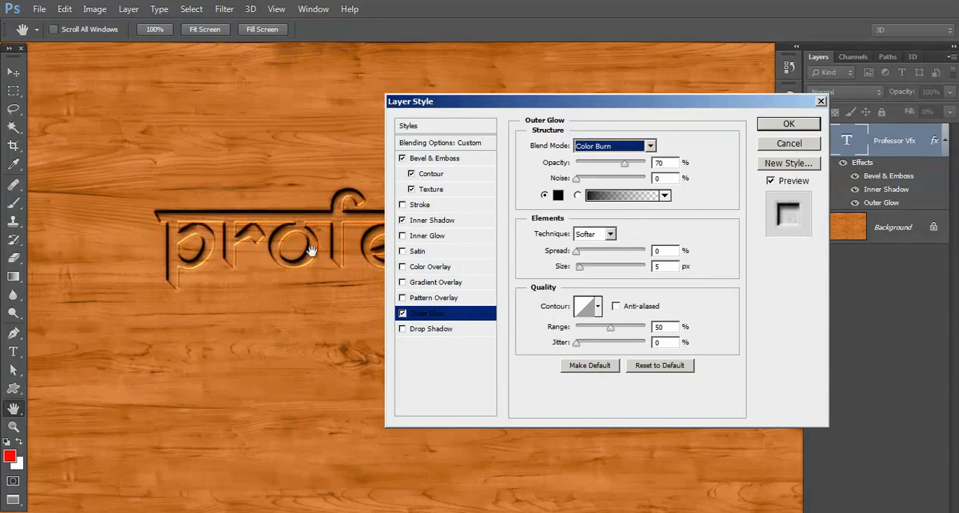
pyautogui.moveTo(333, 266); pyautogui.dragTo(227, 295)
pyautogui.hotkey('ctrl', '0')
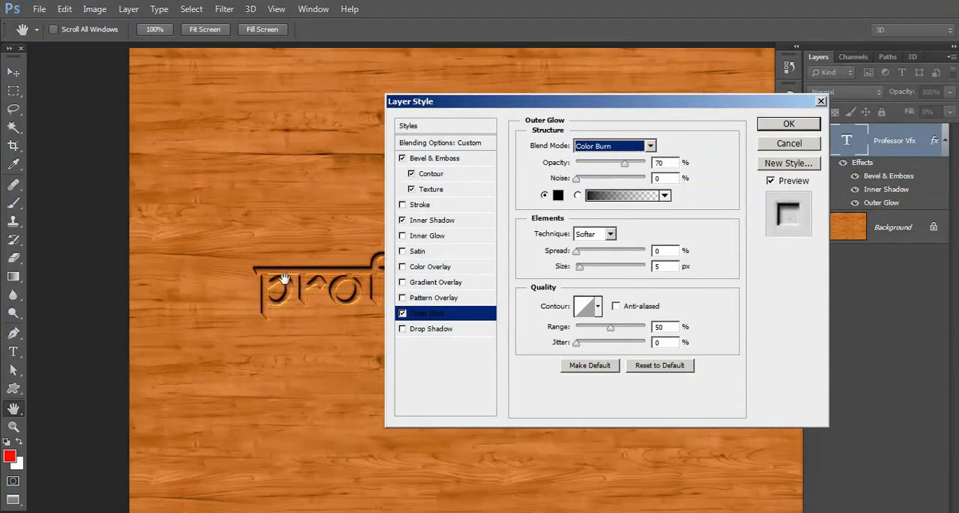
pyautogui.moveTo(581, 258)
pyautogui.mouseDown()
pyautogui.moveTo(593, 270)
pyautogui.moveTo(628, 273)
pyautogui.moveTo(584, 253)
pyautogui.moveTo(672, 271)
pyautogui.moveTo(574, 259)
pyautogui.mouseUp()
pyautogui.moveTo(624, 162); pyautogui.dragTo(588, 165)
pyautogui.moveTo(560, 103); pyautogui.dragTo(589, 117)
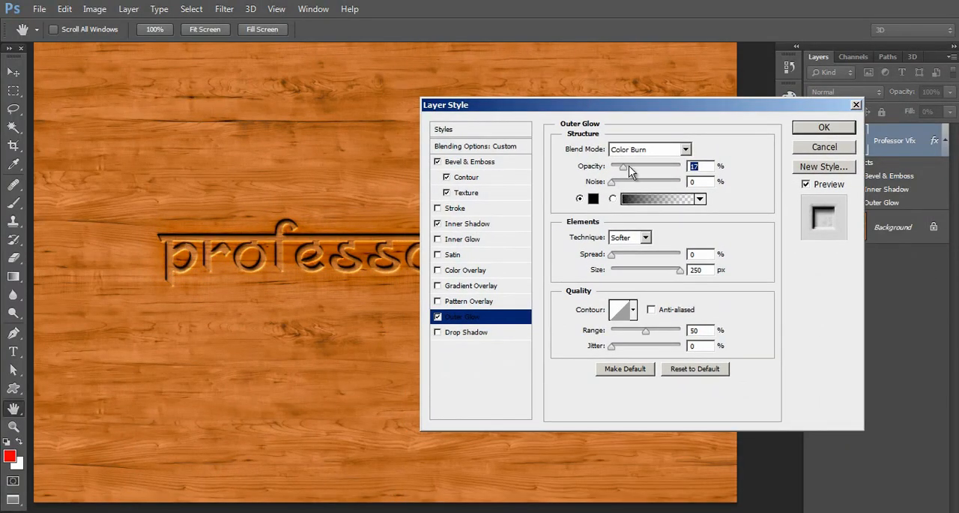
pyautogui.click(613, 255)
pyautogui.click(808, 132)
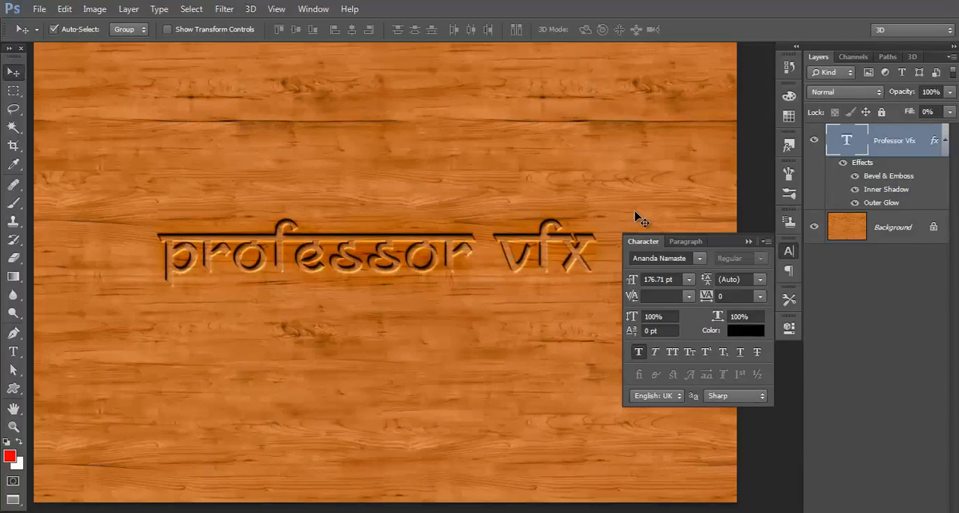
# Step: Examine the edges and shading of the engraved letters on the wood up close
pyautogui.hotkey('ctrl', '0')
pyautogui.hotkey('ctrl', '+')
pyautogui.hotkey('ctrl', '+')
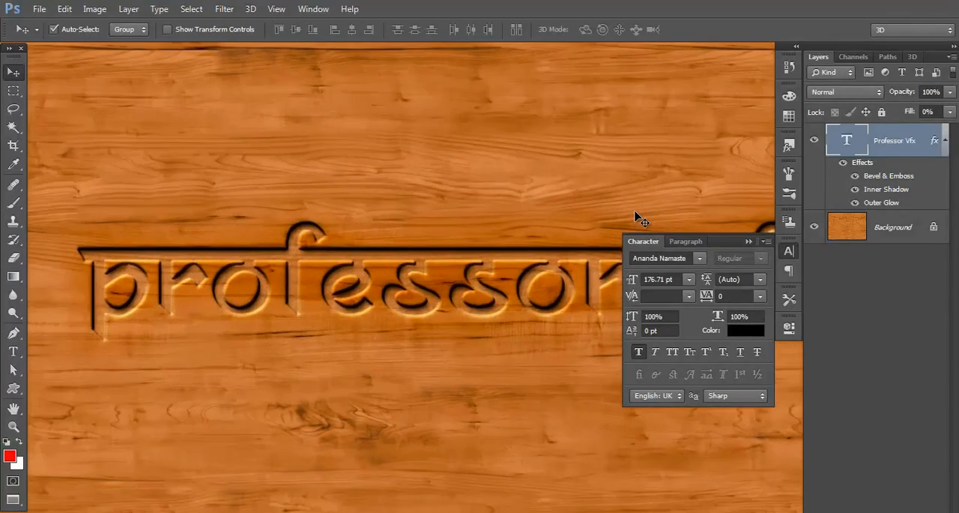
pyautogui.hotkey('ctrl', '+')
pyautogui.hotkey('ctrl', '+')
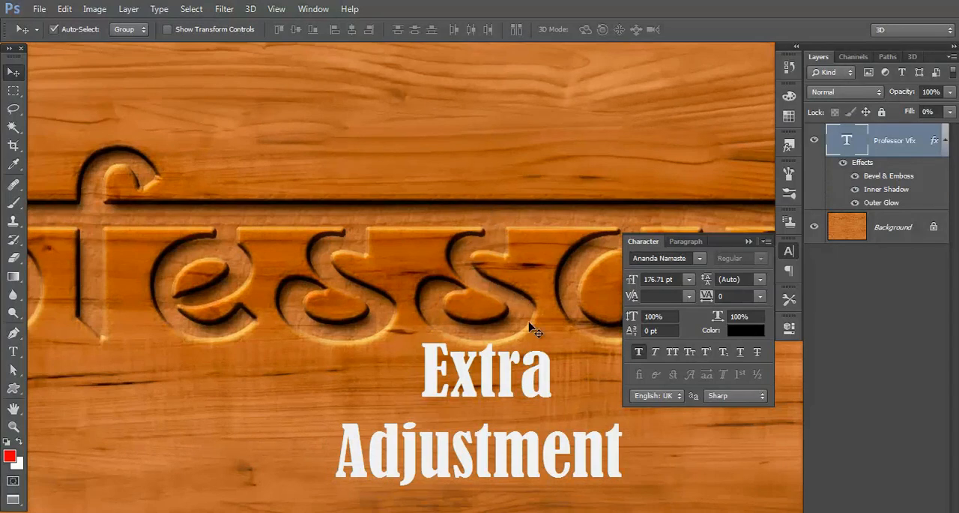
# Step: Duplicate the wood background layer and move the copy above the Professor Vfx text layer
pyautogui.hotkey('ctrl', '+')
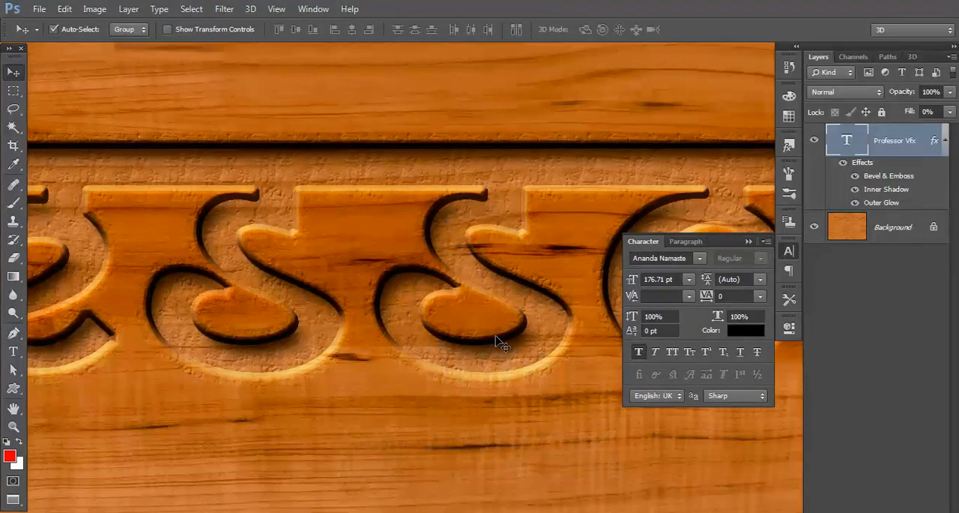
pyautogui.scroll(-5, 496, 339)
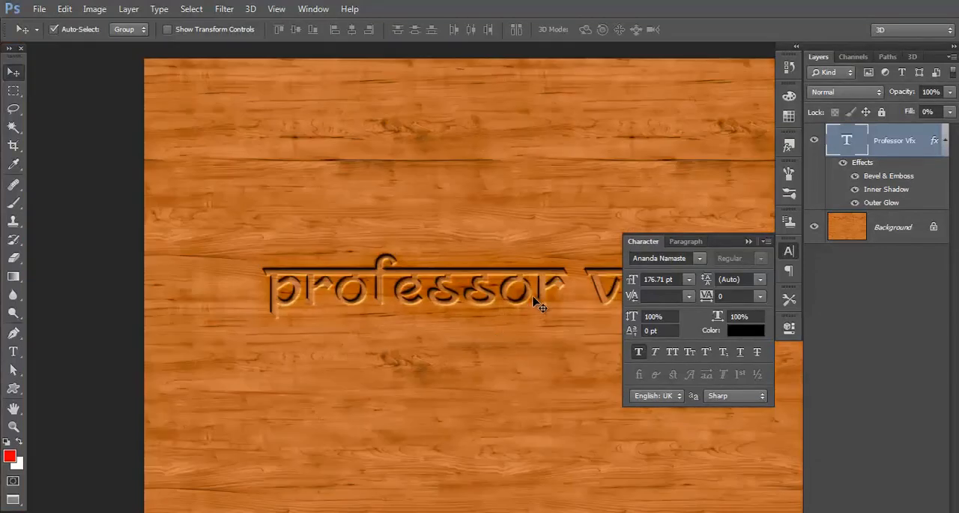
pyautogui.scroll(2, 335, 290)
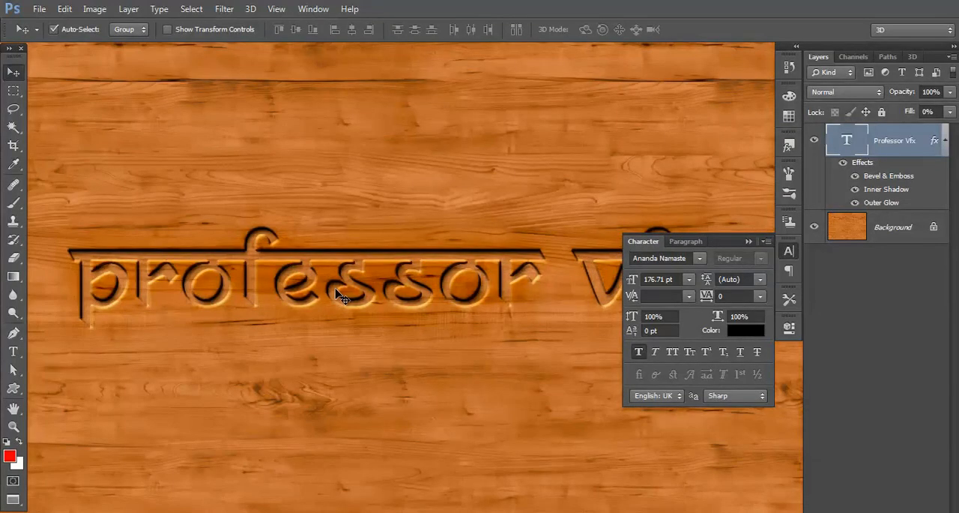
pyautogui.moveTo(408, 281); pyautogui.dragTo(368, 277)
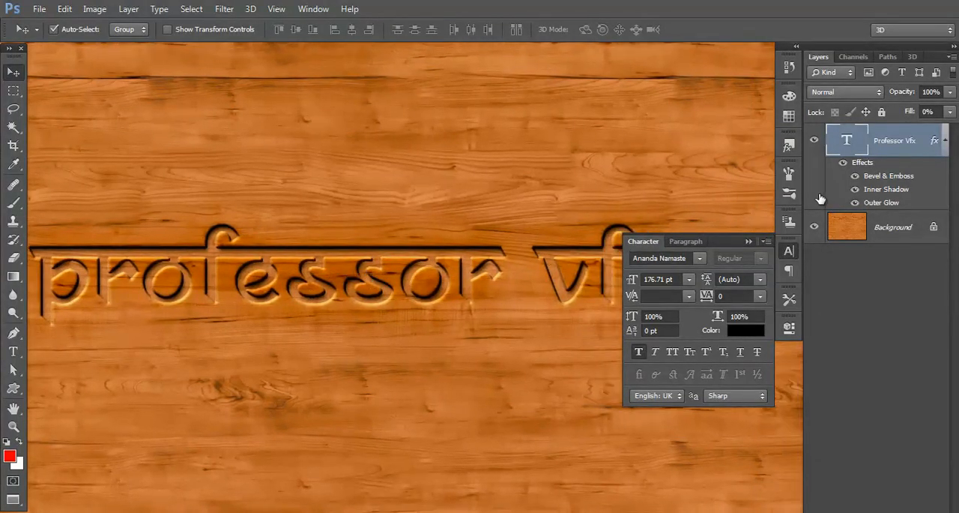
pyautogui.click(855, 237)
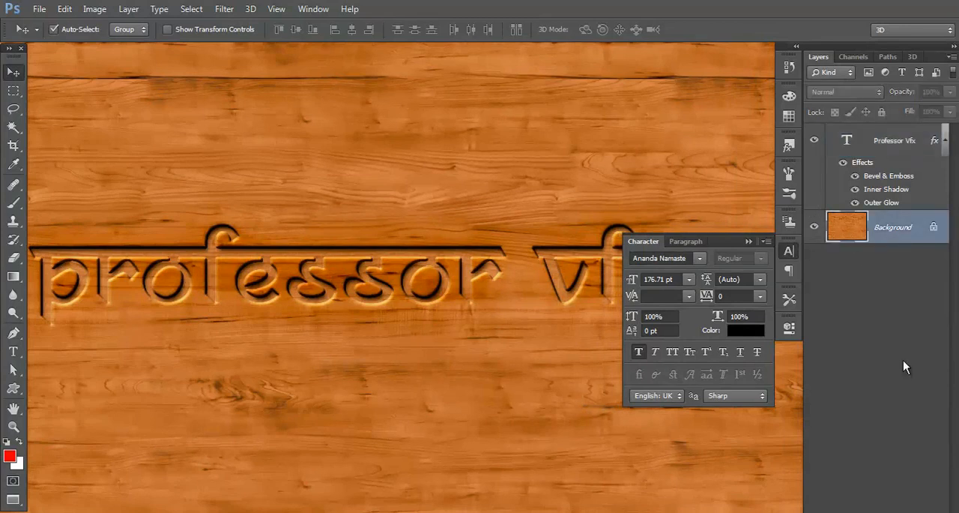
pyautogui.hotkey('ctrl', 'j')
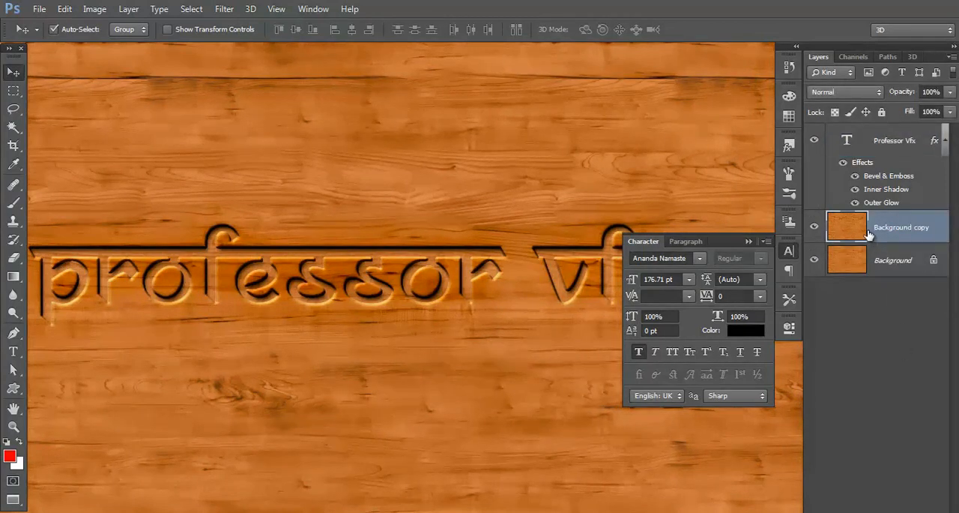
pyautogui.moveTo(871, 237); pyautogui.dragTo(859, 135)
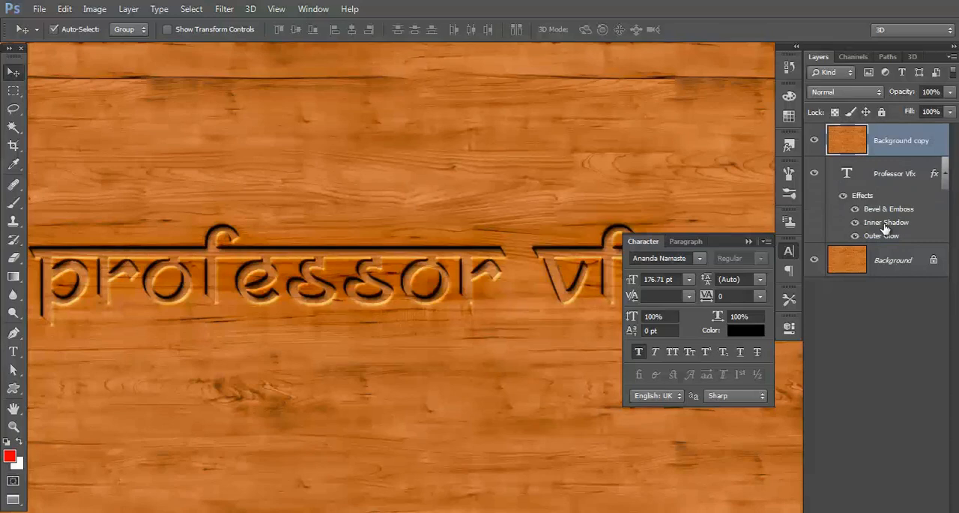
# Step: Load the text layer's outline as a selection, delete the wood copy's pixels outside the letters, and deselect
pyautogui.click(815, 141)
pyautogui.moveTo(854, 176); pyautogui.dragTo(847, 178)
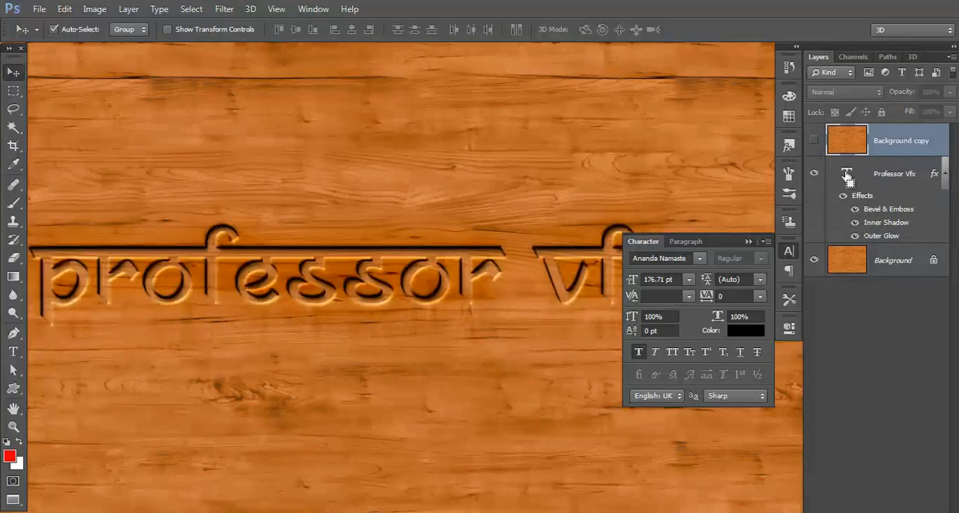
pyautogui.keyDown('ctrl'); pyautogui.click(847, 177); pyautogui.keyUp('ctrl')
pyautogui.click(814, 140)
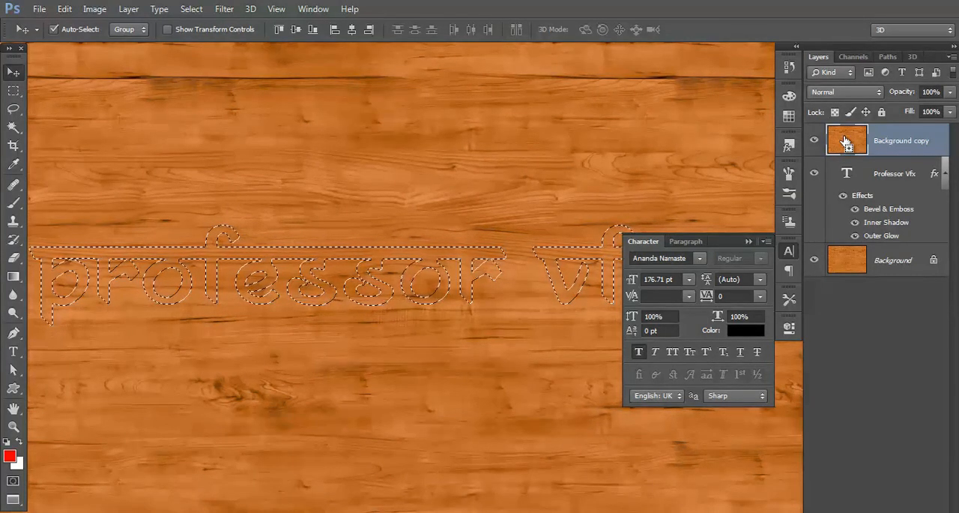
pyautogui.hotkey('ctrl', 'shift', 'i')
pyautogui.press('Delete')
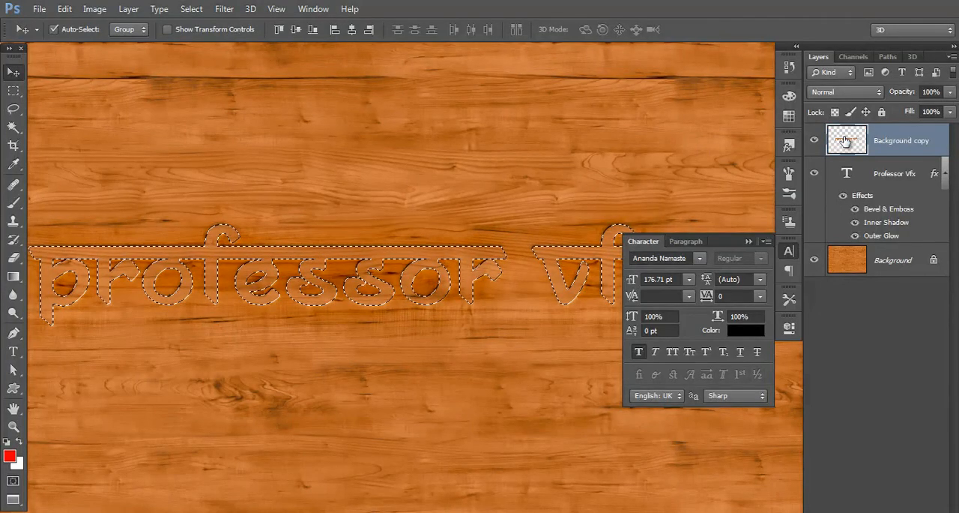
pyautogui.hotkey('ctrl', 'd')
# Step: Compare the whole engraving with the letter-shaped wood copy hidden and shown
pyautogui.hotkey('ctrl', '-')
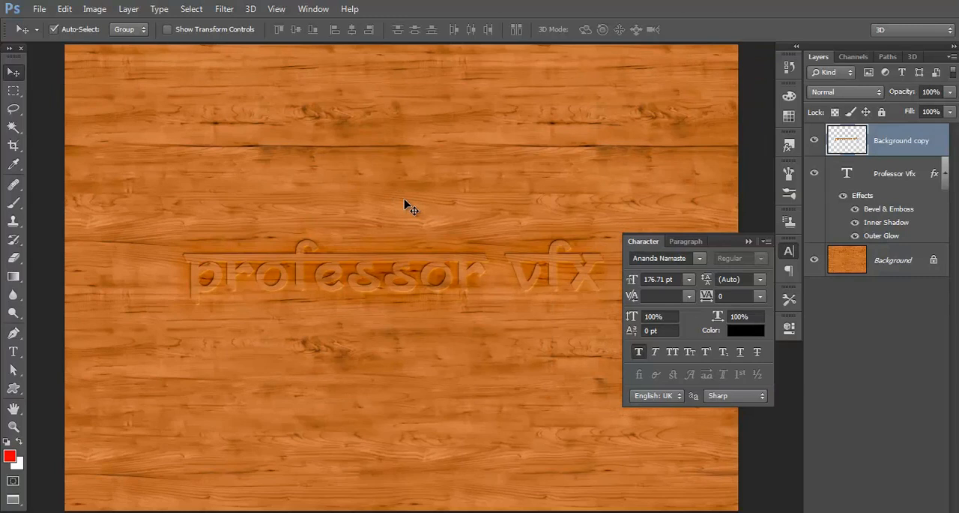
pyautogui.hotkey('ctrl', '-')
pyautogui.moveTo(477, 206); pyautogui.dragTo(442, 206)
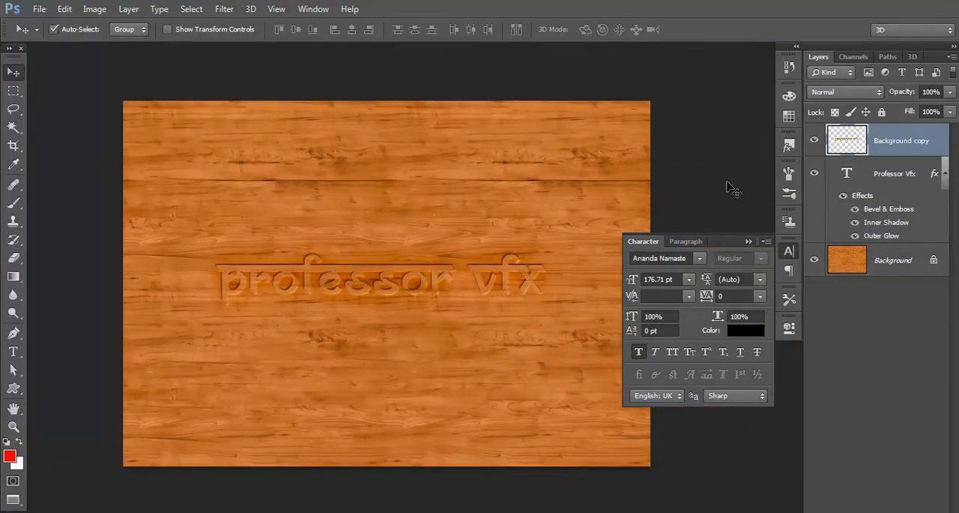
pyautogui.click(813, 142)
pyautogui.click(813, 141)
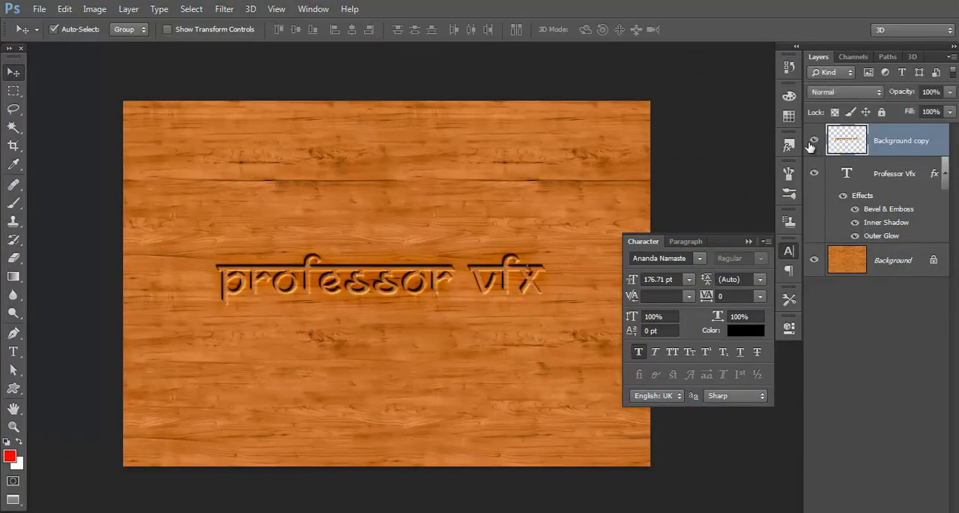
# Step: Set the wood copy's Blend If black point to 107 for the underlying layer, leave This Layer at 0, and apply the blending options
pyautogui.rightClick(852, 145)
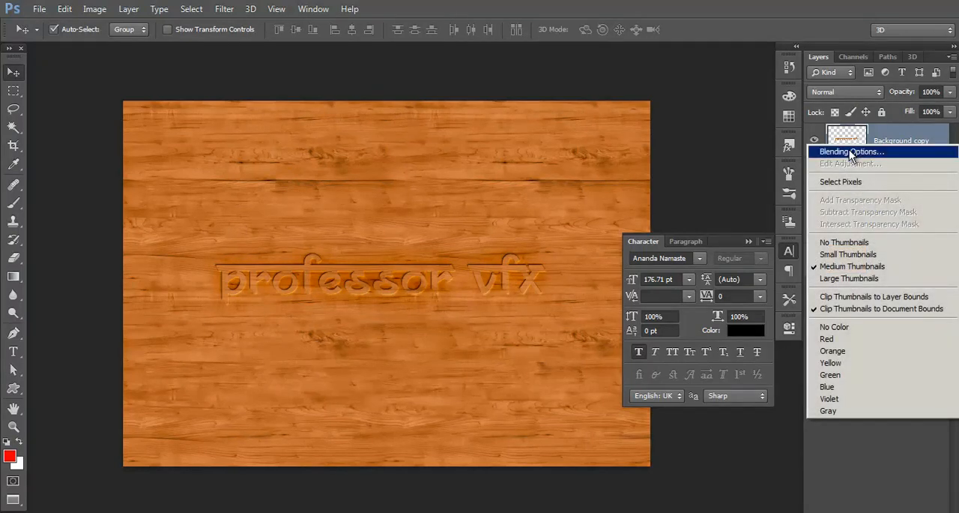
pyautogui.click(850, 152)
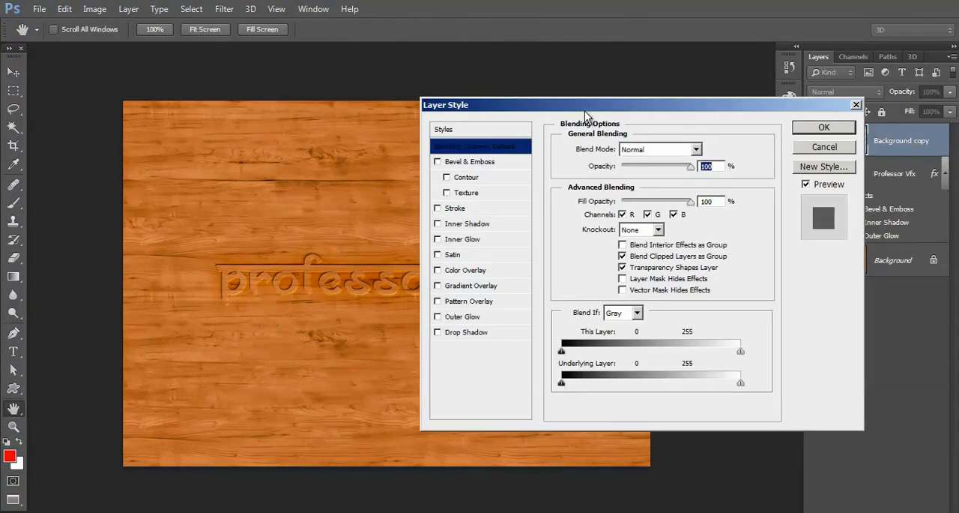
pyautogui.moveTo(584, 111); pyautogui.dragTo(529, 90)
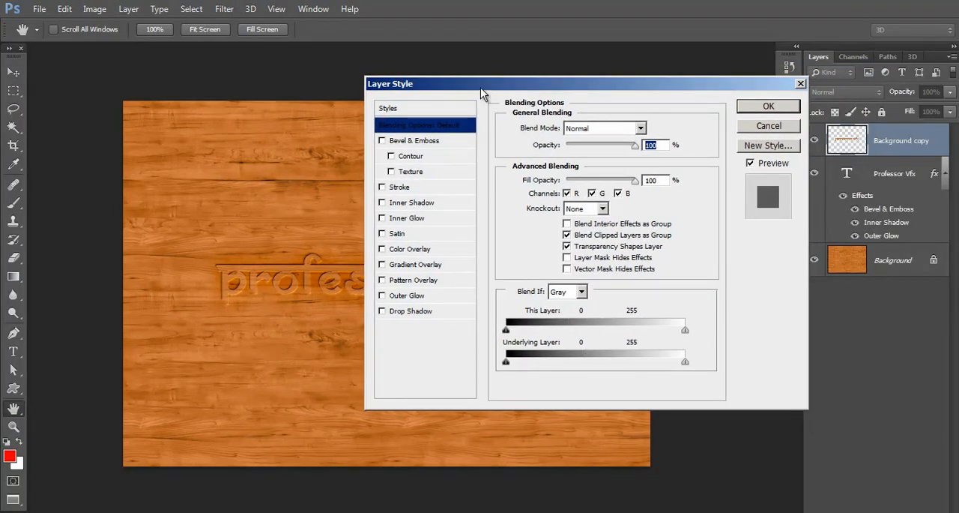
pyautogui.moveTo(481, 88); pyautogui.dragTo(596, 65)
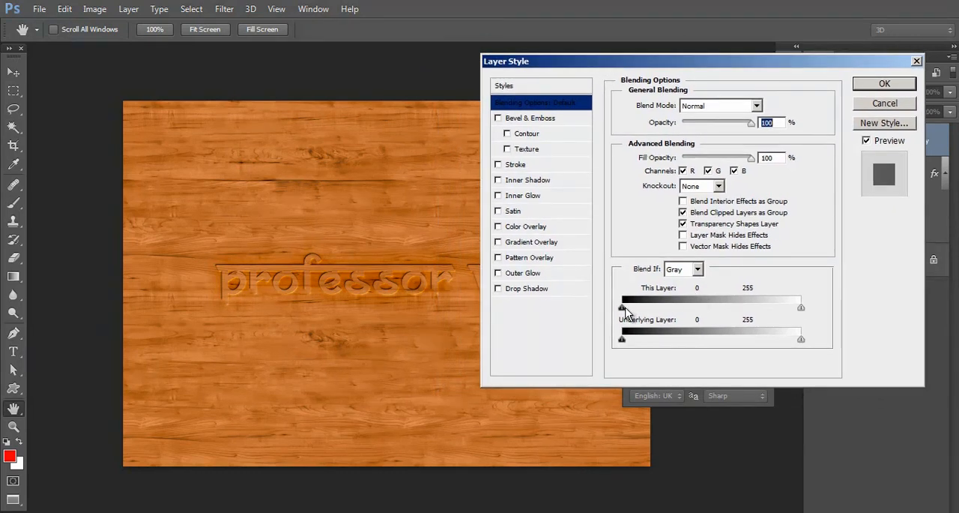
pyautogui.keyDown('alt'); pyautogui.moveTo(622, 308); pyautogui.dragTo(652, 308); pyautogui.keyUp('alt')
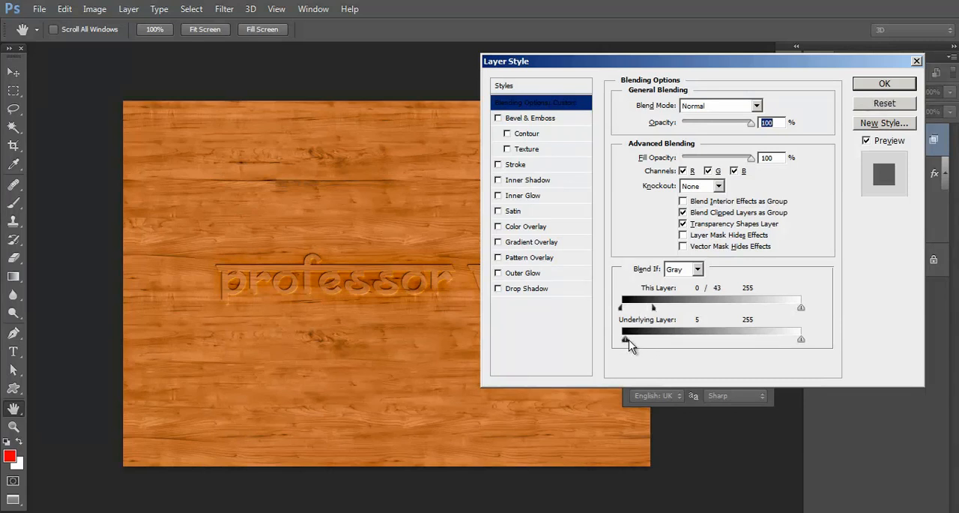
pyautogui.keyDown('alt'); pyautogui.moveTo(622, 339); pyautogui.dragTo(681, 339); pyautogui.keyUp('alt')
pyautogui.moveTo(652, 307); pyautogui.dragTo(720, 307)
pyautogui.moveTo(683, 339); pyautogui.dragTo(727, 343)
pyautogui.moveTo(719, 308); pyautogui.dragTo(621, 308)
pyautogui.moveTo(727, 340); pyautogui.dragTo(713, 340)
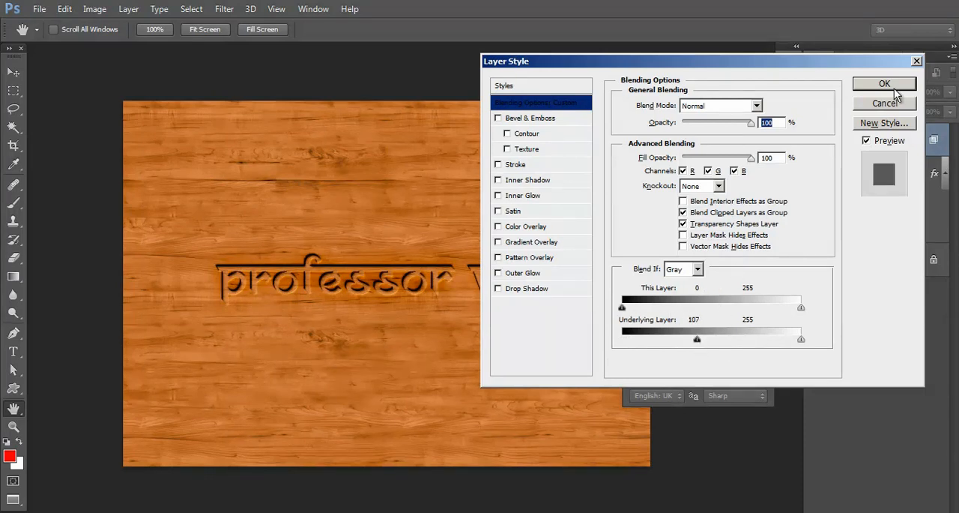
pyautogui.click(884, 83)
pyautogui.hotkey('ctrl', '+')
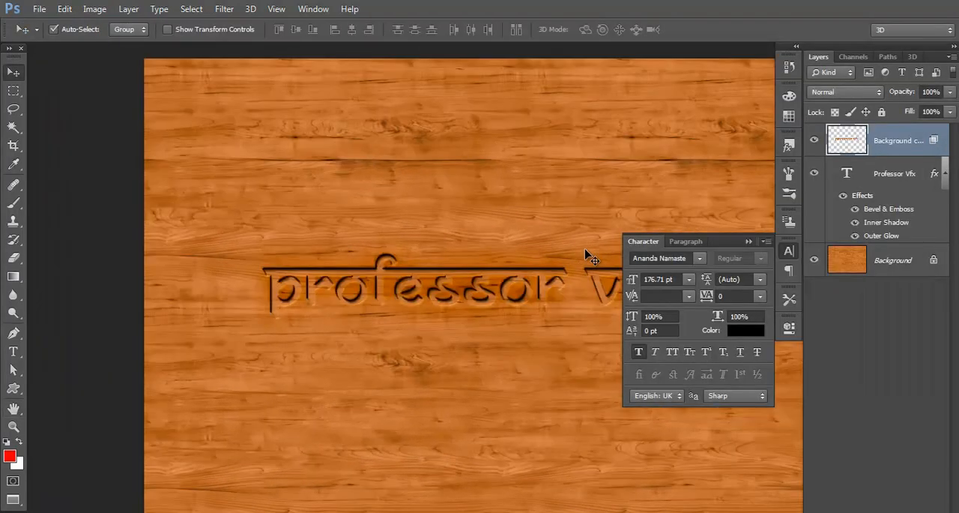